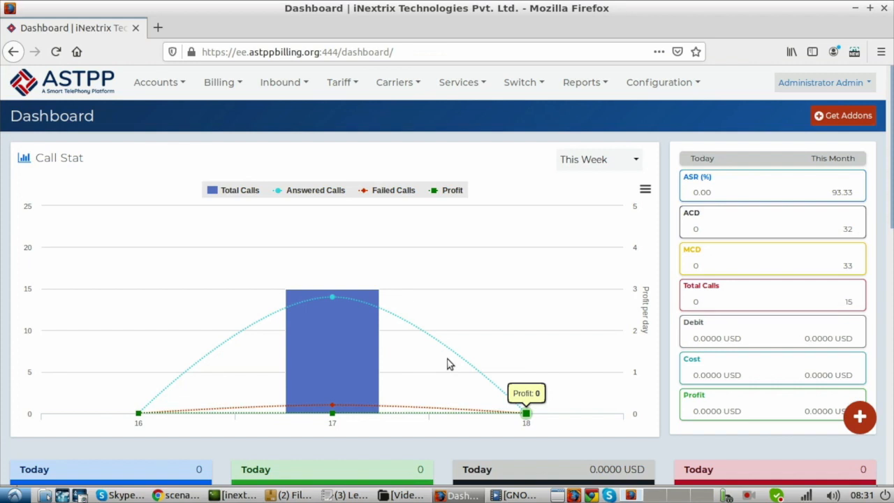
Step: Open the list of inbound DIDs
left_click(278, 85)
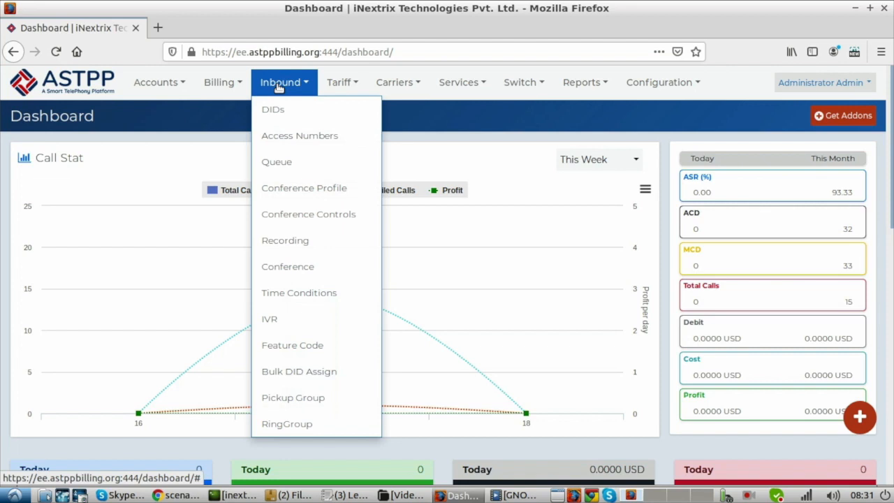
left_click(279, 109)
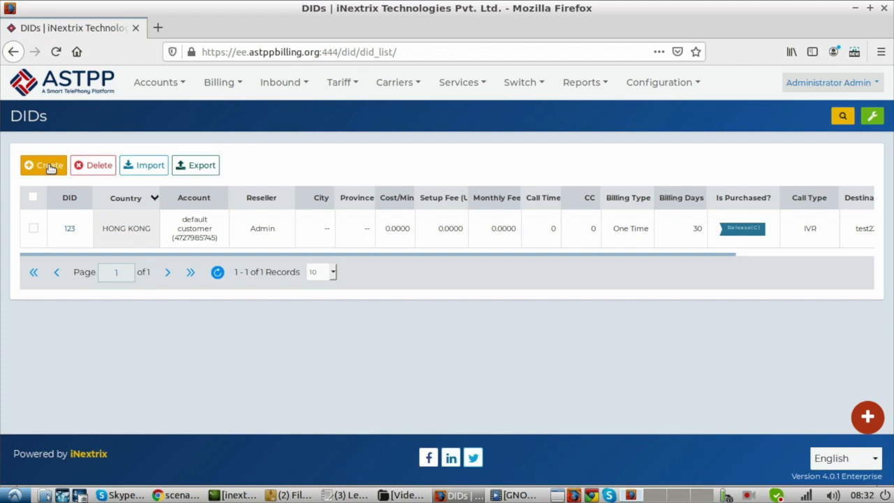
Step: Start a new provider account from the customers list and set its first name to DIDWW
left_click(158, 85)
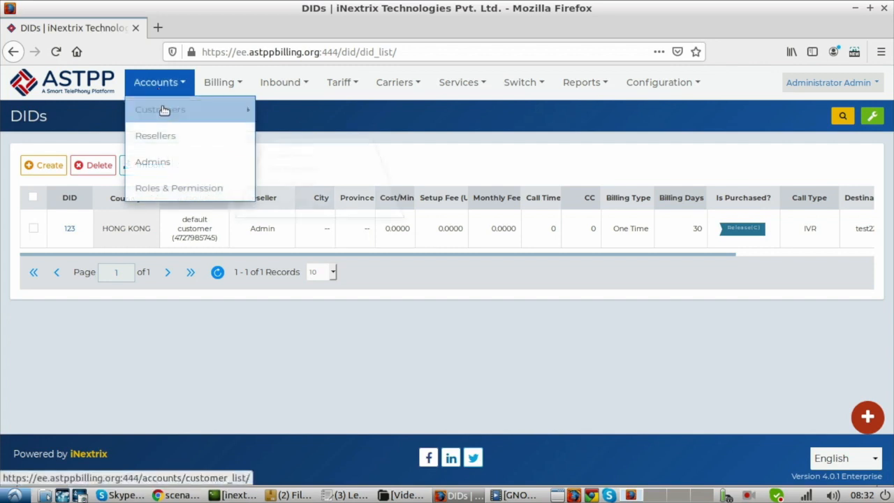
mouse_move(164, 109)
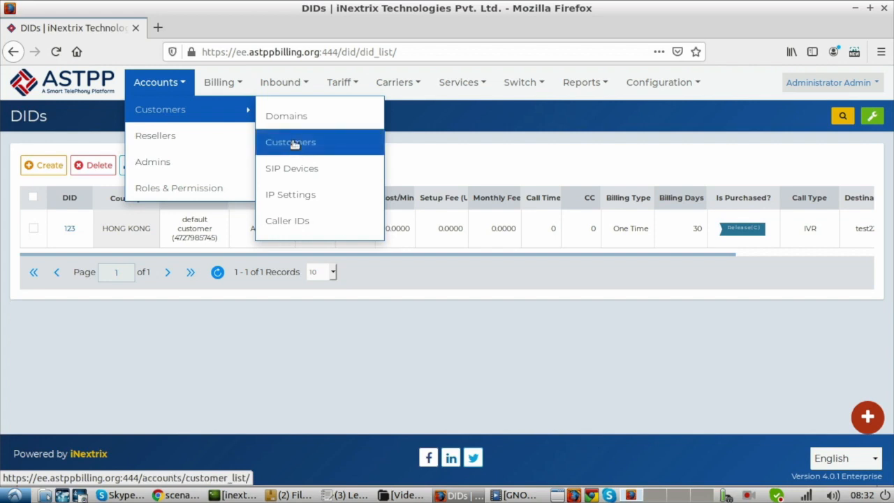
left_click(293, 143)
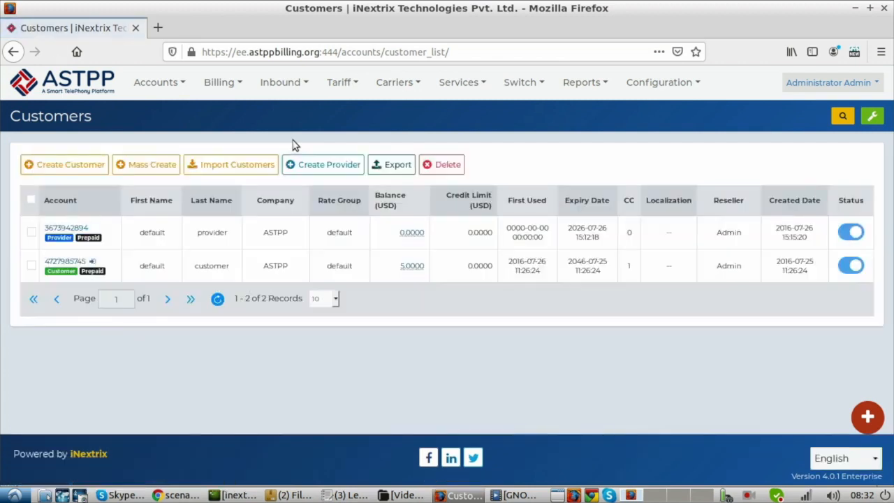
left_click(324, 165)
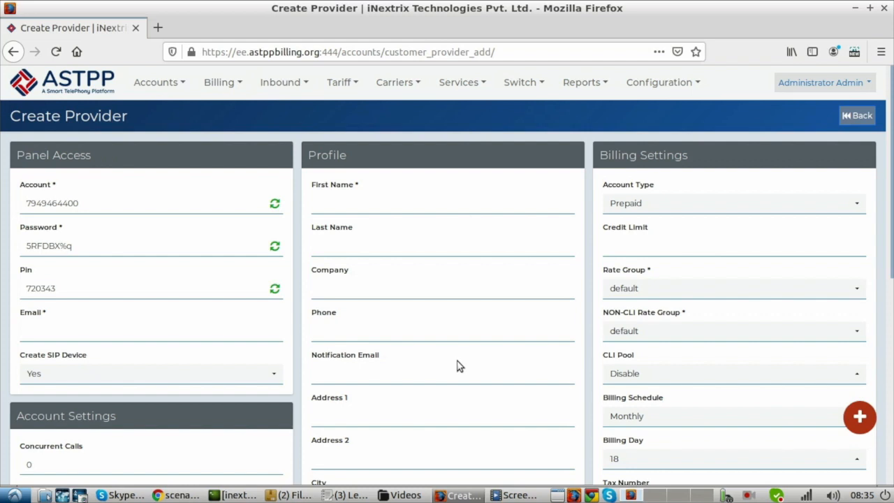
left_click(375, 198)
type("DIDww")
key("BackSpace")
key("BackSpace")
type("WW")
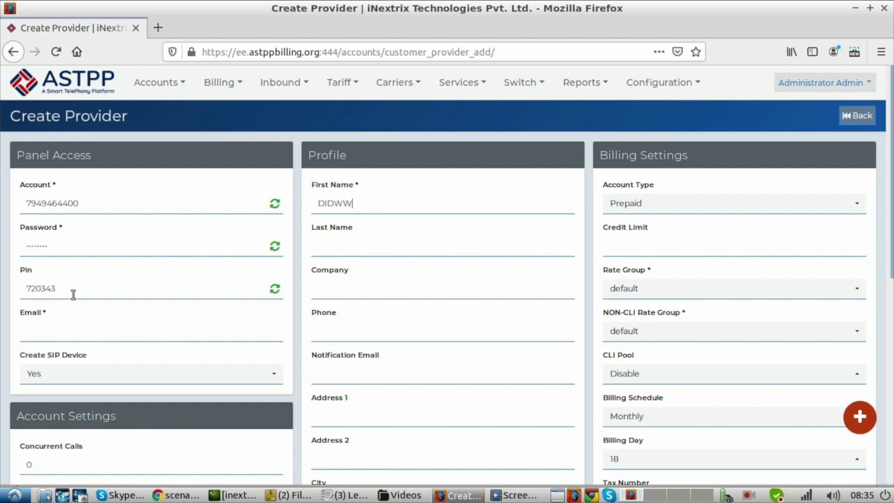
Step: Fill in the provider's email address in the panel access details
left_click(56, 329)
scroll(277, 348, "down", 4)
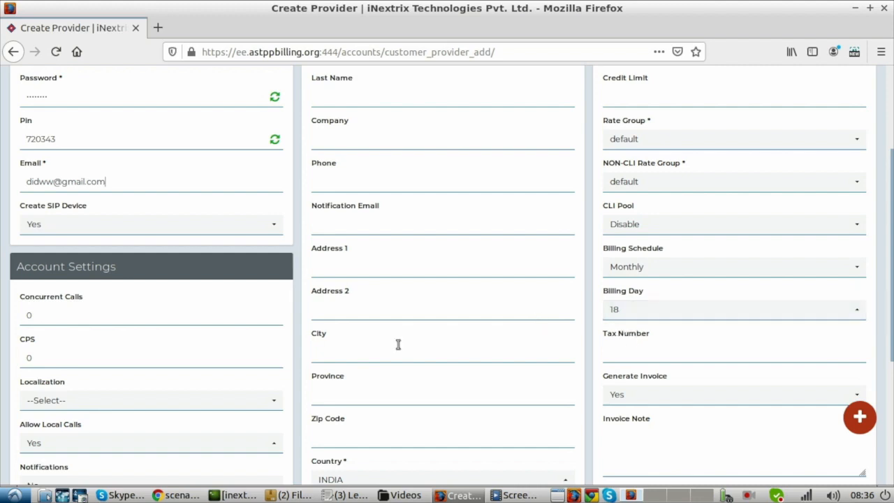
Step: Save the new provider and let the browser store its login
scroll(398, 345, "up", 3)
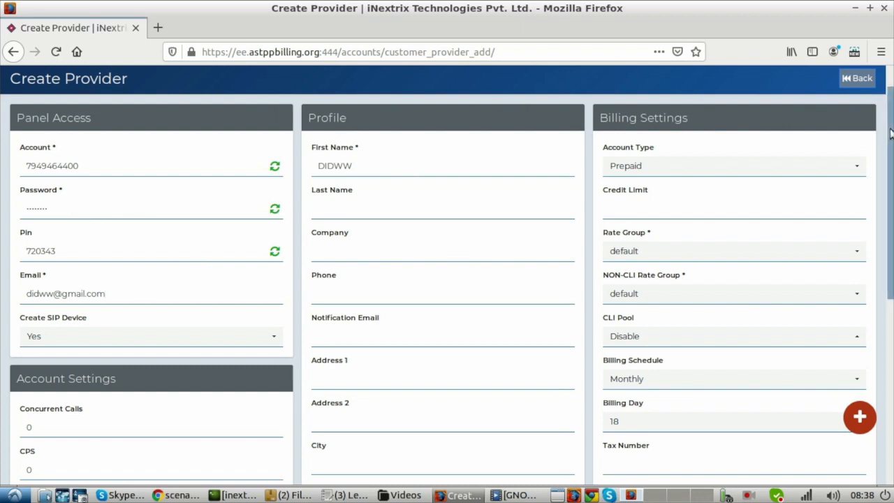
scroll(622, 296, "down", 6)
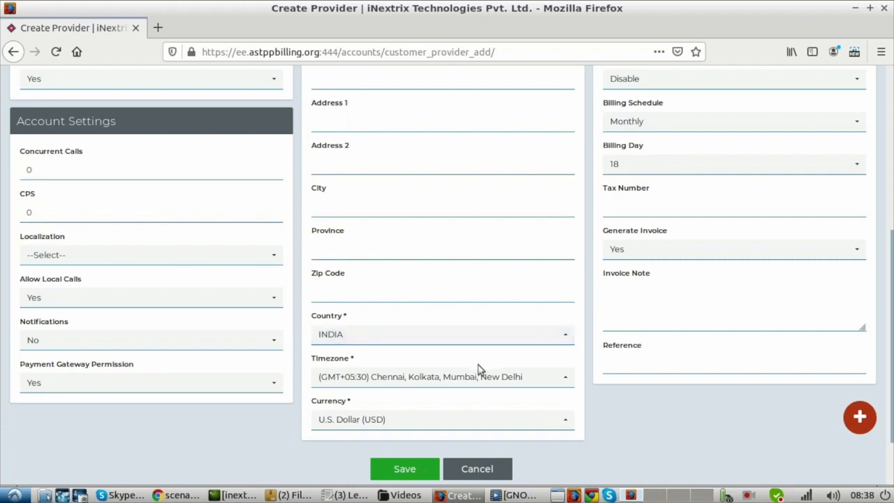
left_click(410, 466)
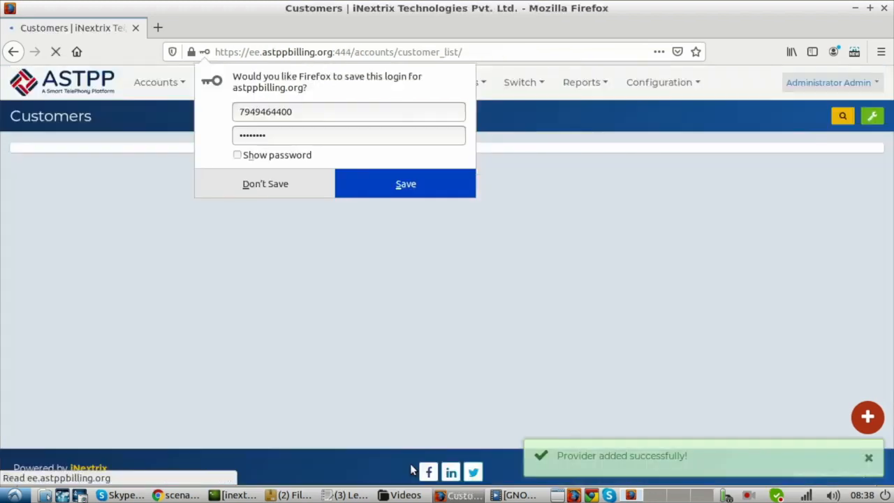
left_click(412, 182)
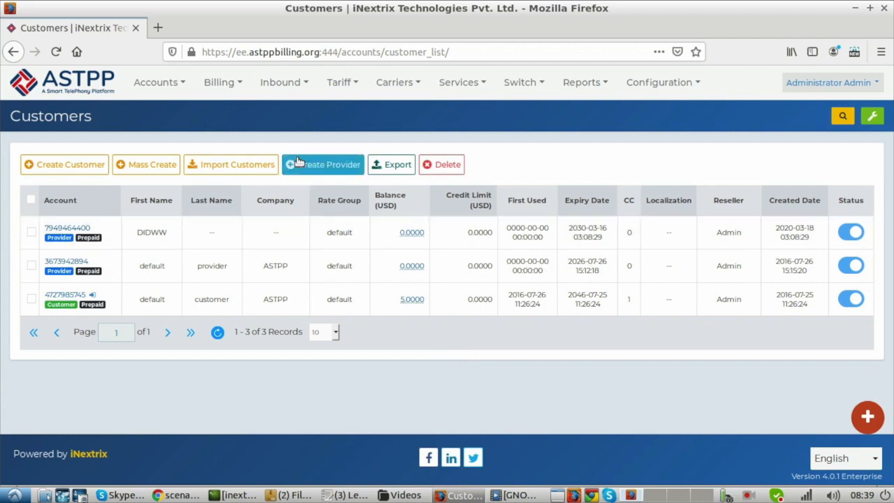
Step: Start creating a new DID product from the DIDs list and enter its DID number
left_click(285, 84)
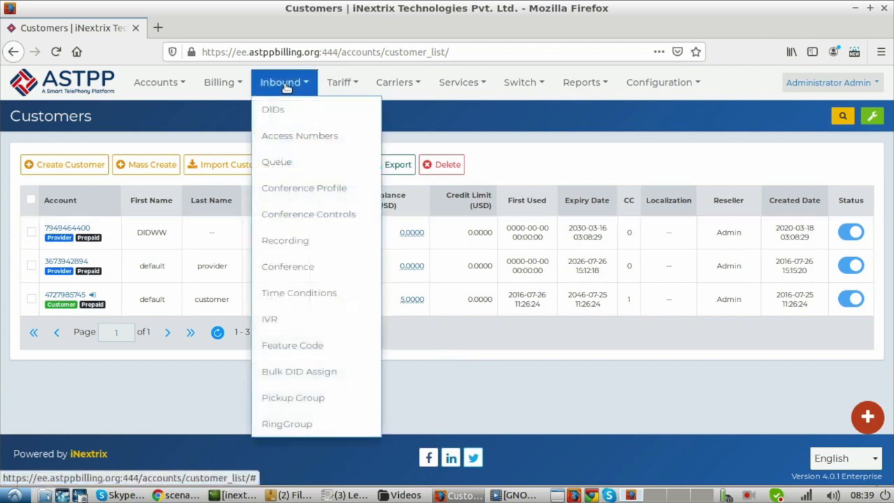
left_click(286, 110)
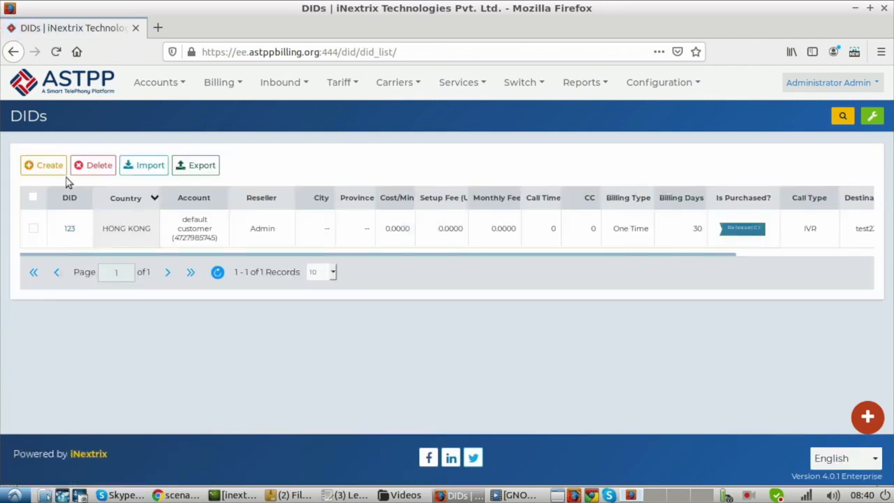
left_click(45, 165)
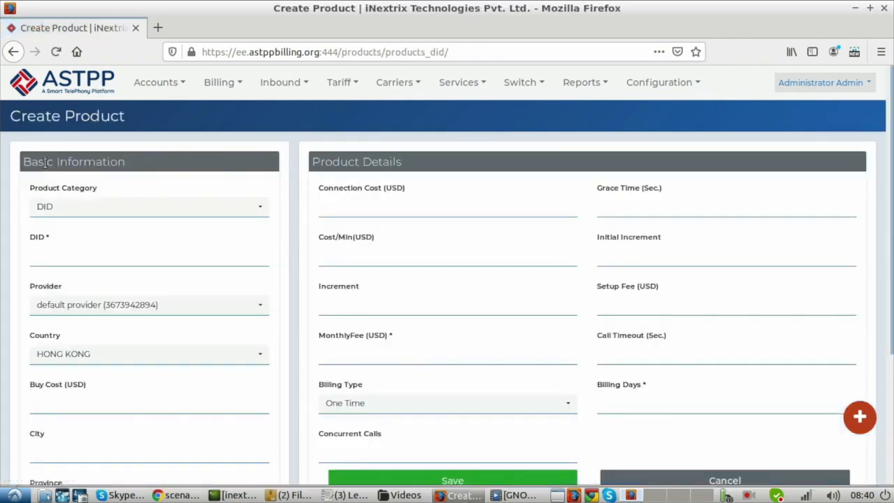
left_click(61, 260)
type("123456")
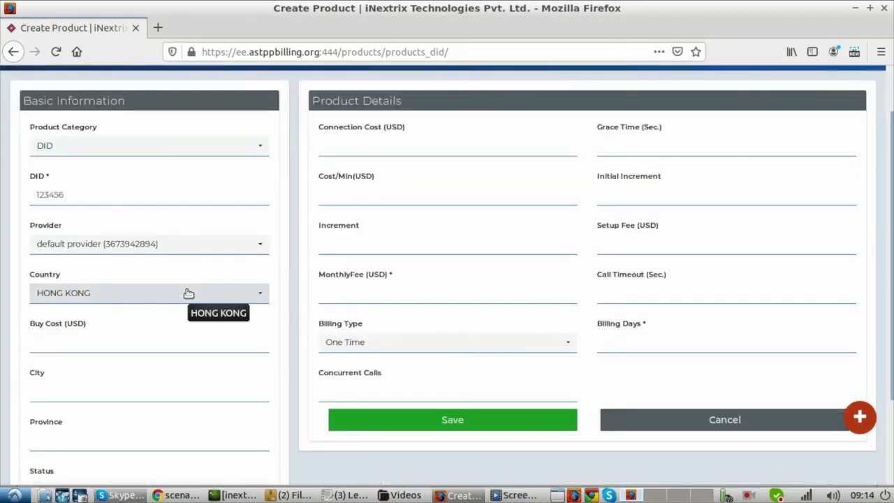
Step: Assign DIDWW as the DID's provider and set its country to United States
left_click(176, 252)
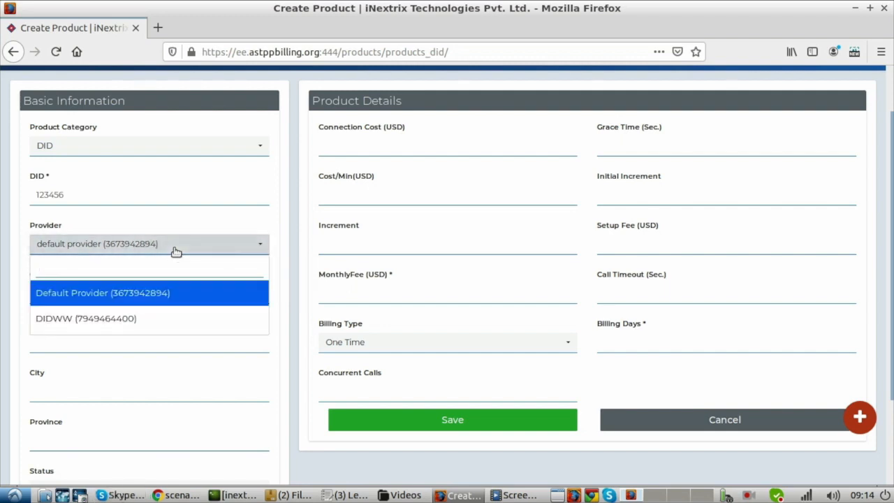
left_click(112, 318)
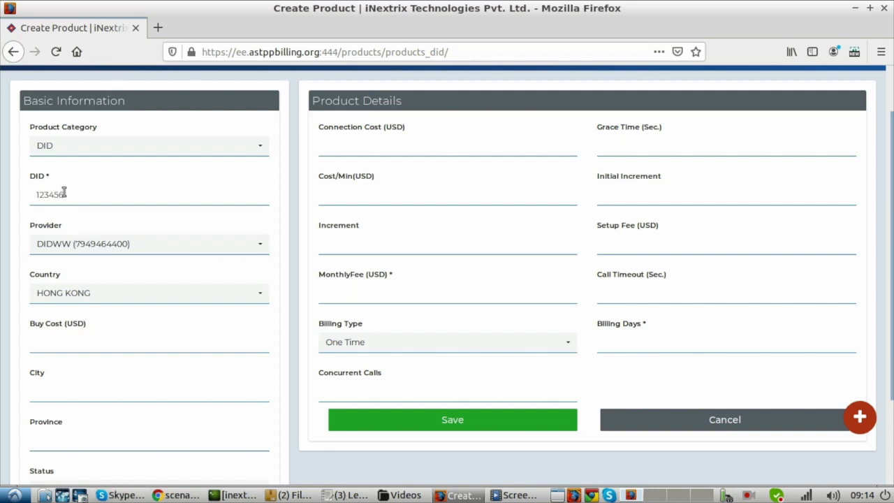
left_click(112, 301)
type("un")
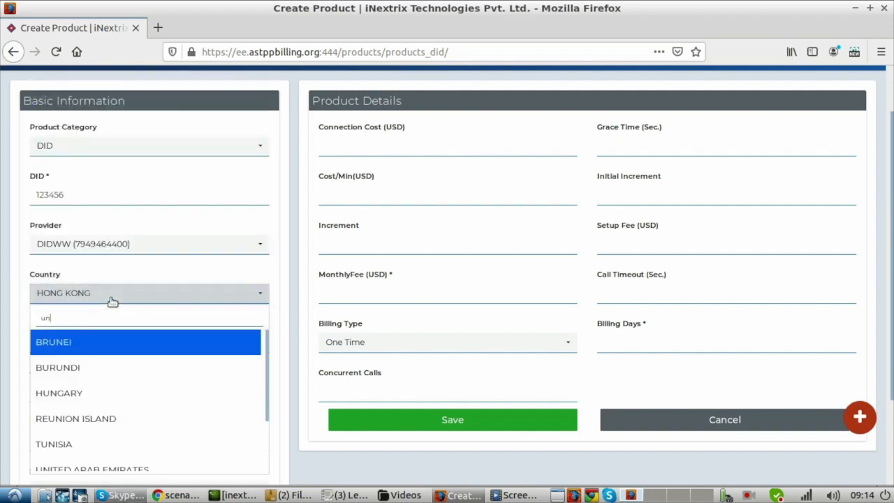
type("ite")
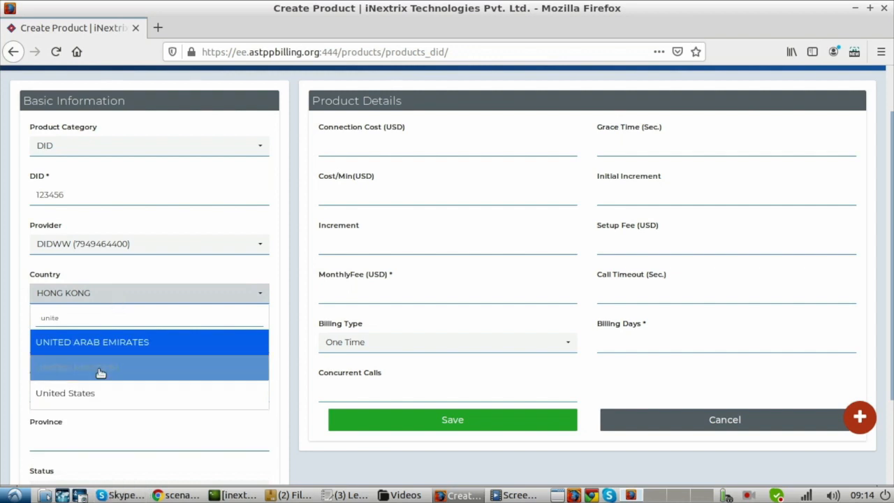
left_click(96, 396)
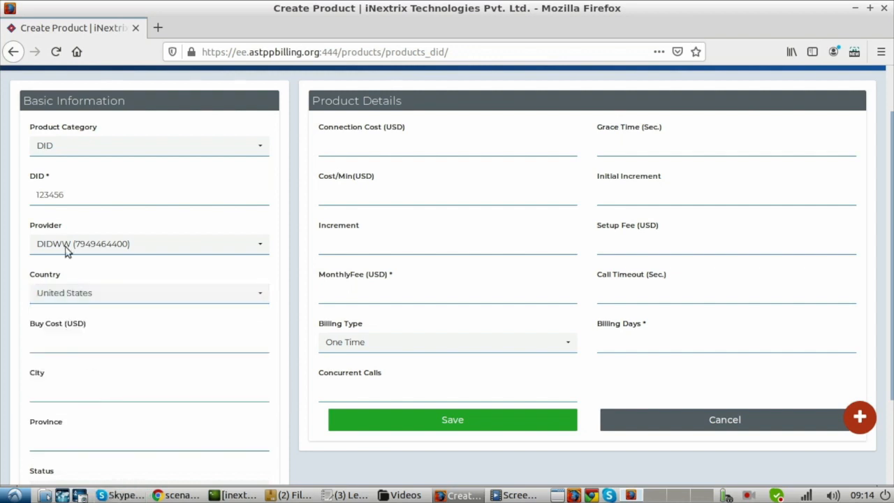
Step: Set the DID's monthly fee to 5 USD
left_click(68, 196)
left_click(353, 297)
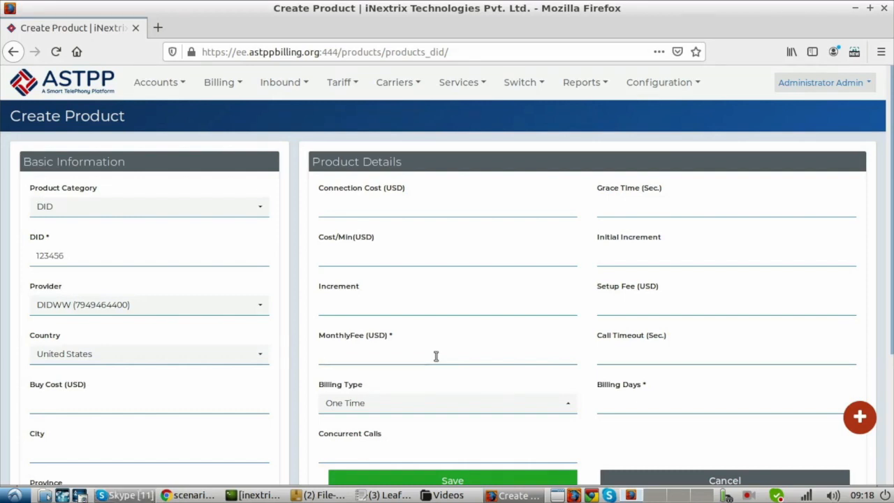
left_click(436, 356)
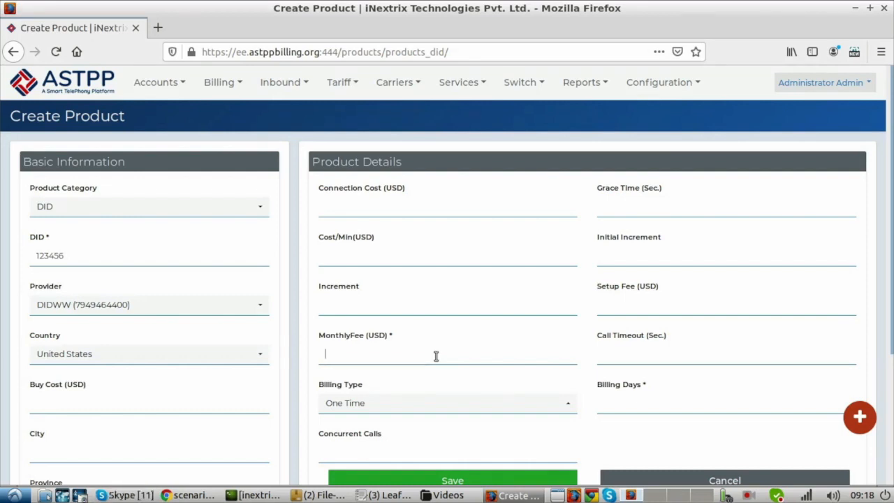
left_click(409, 357)
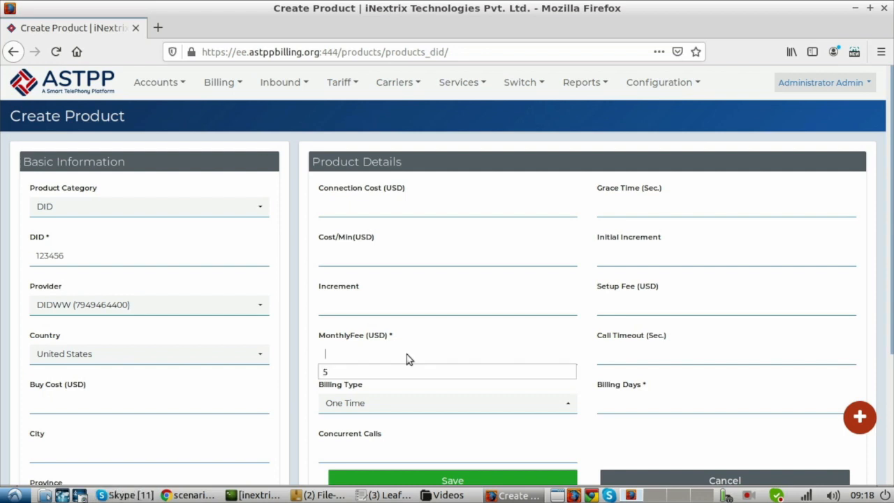
type("5")
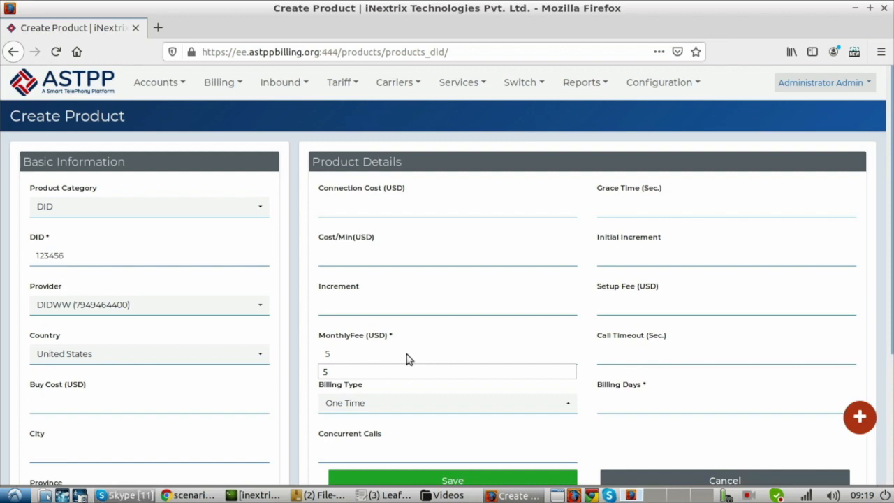
left_click(368, 334)
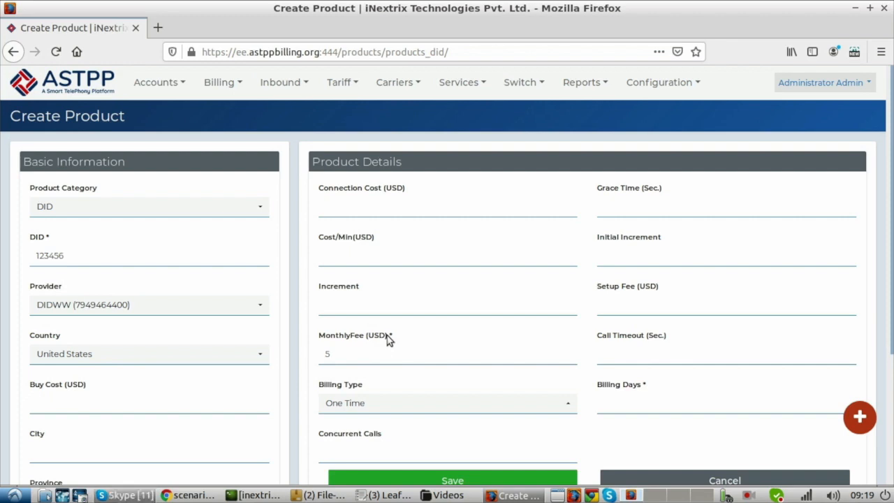
left_click(352, 357)
Step: Set the DID's billing days to 15 and save the new DID product
left_click(568, 406)
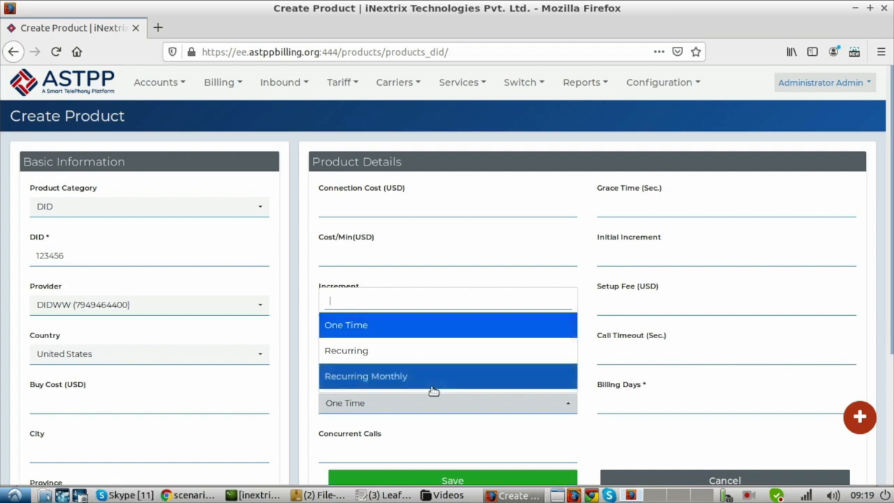
left_click(616, 397)
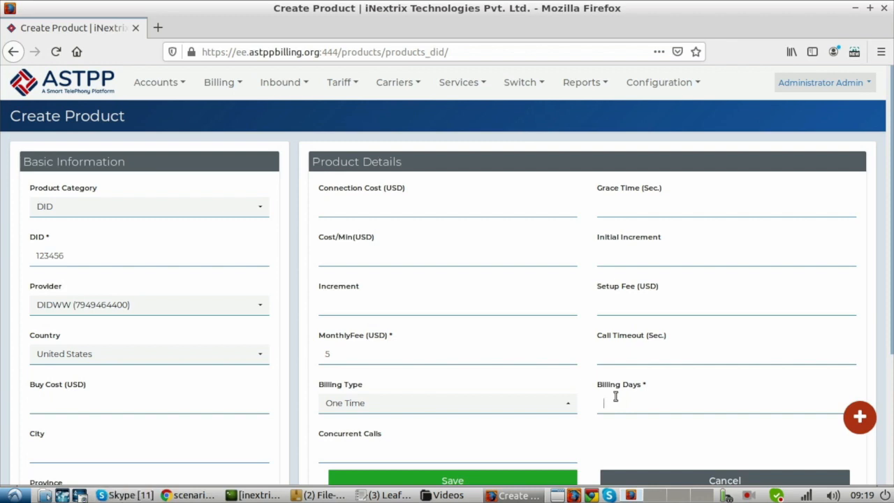
type("15")
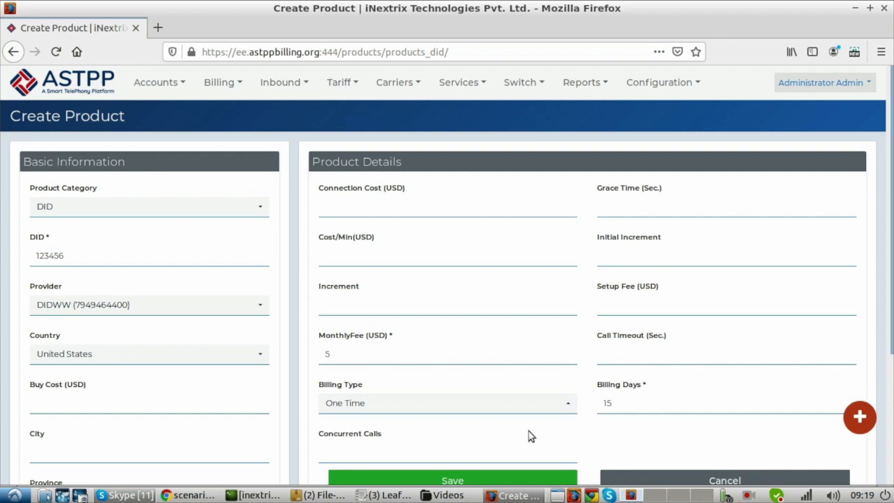
scroll(529, 436, "down", 3)
scroll(529, 436, "up", 3)
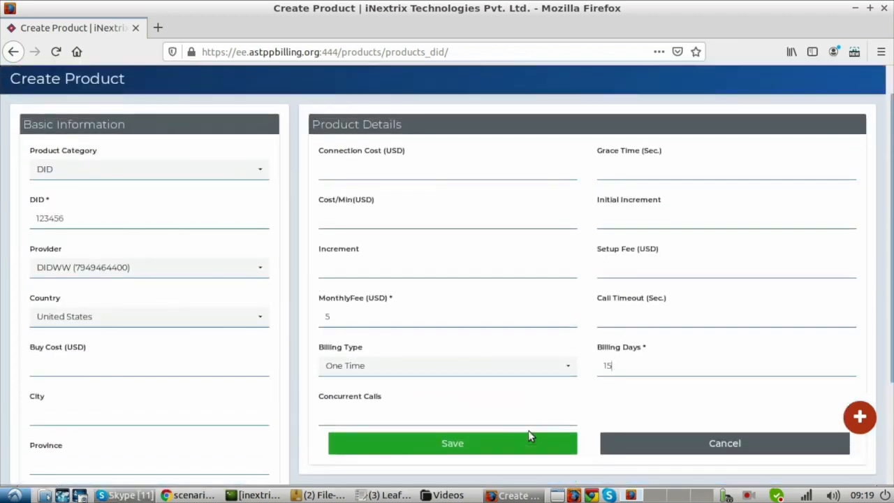
left_click(470, 446)
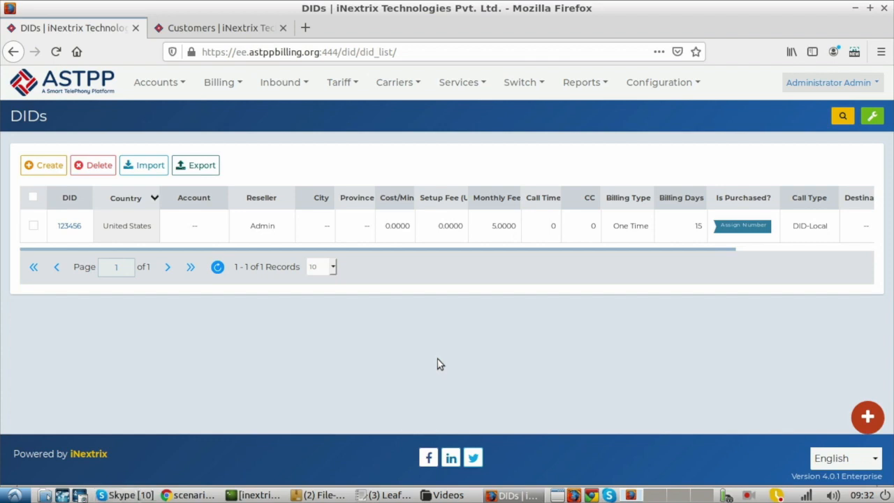
Step: Open the customers list in a new tab and log in to the portal as the default customer
left_click(156, 82)
mouse_move(168, 109)
right_click(291, 142)
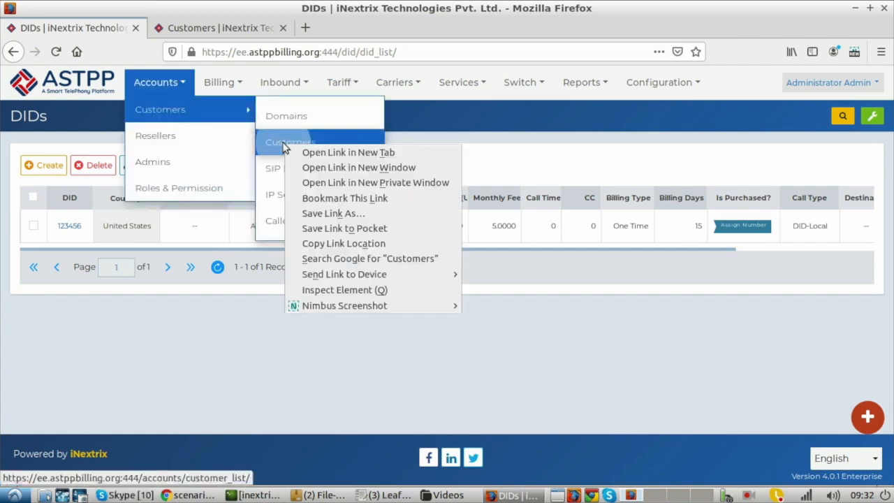
left_click(304, 153)
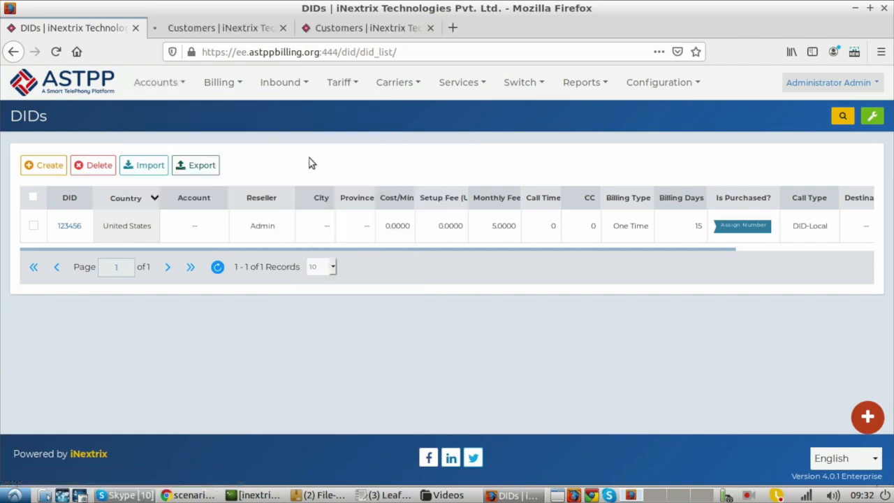
left_click(231, 35)
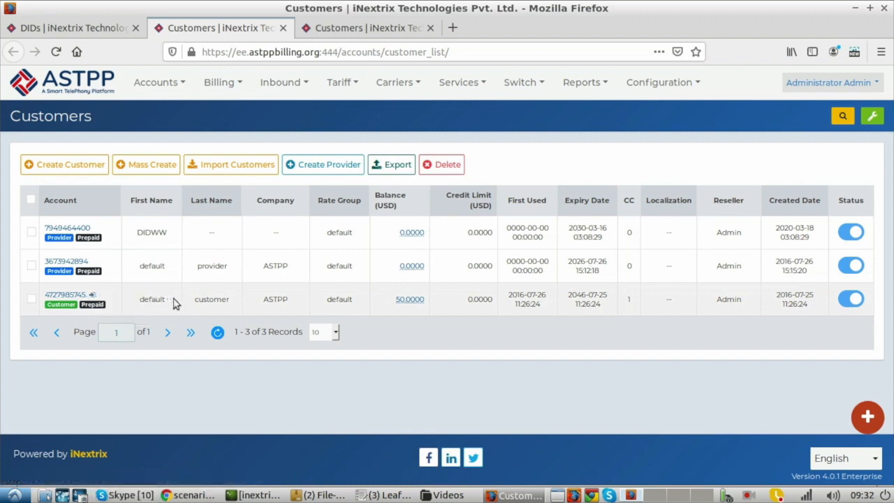
left_click(94, 296)
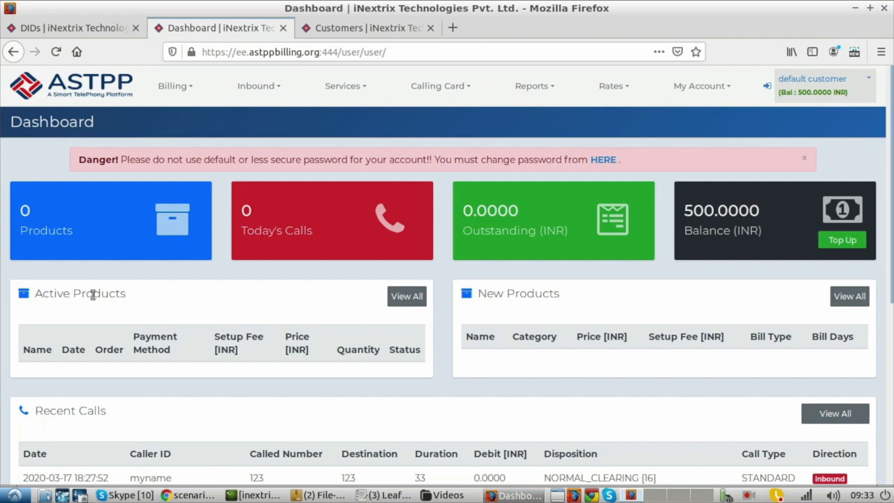
Step: Open the DIDs page in the customer portal and check the DIDs list in the admin tab before returning to it
mouse_move(258, 93)
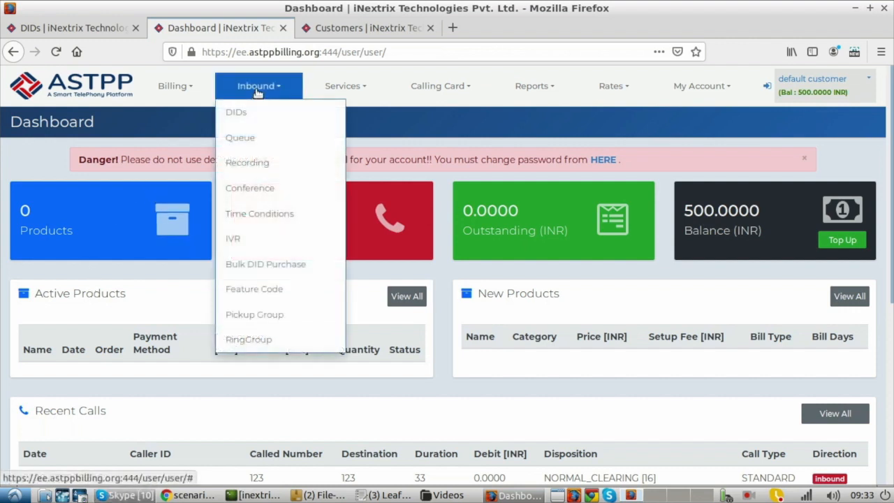
left_click(247, 110)
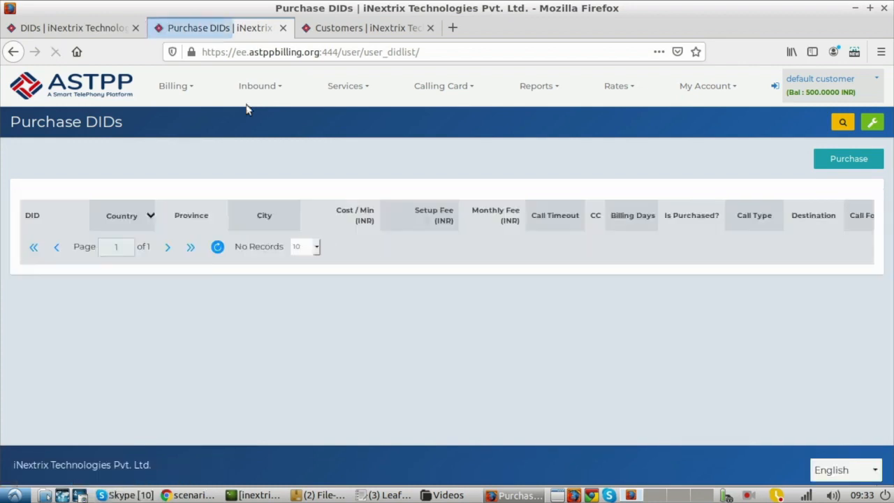
left_click(98, 29)
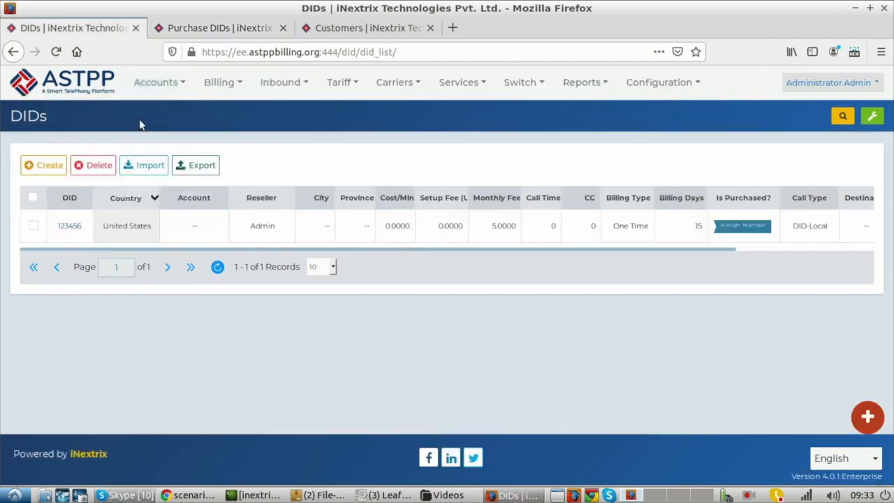
left_click(139, 80)
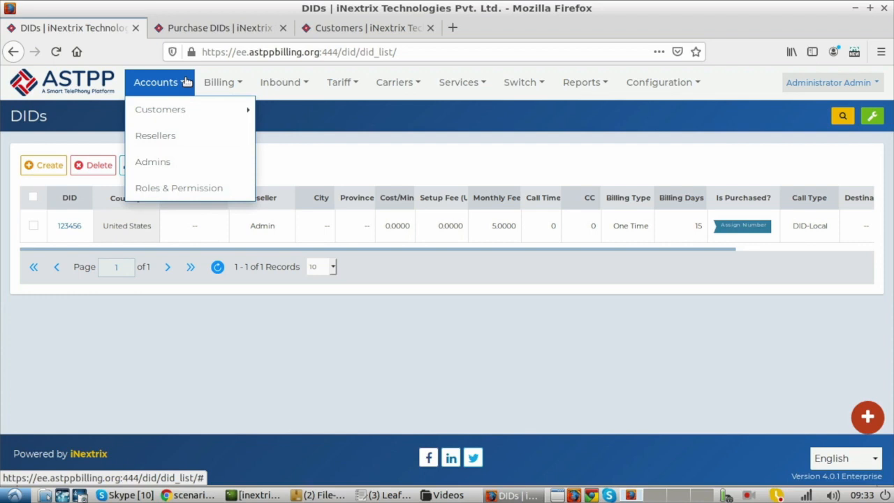
left_click(213, 30)
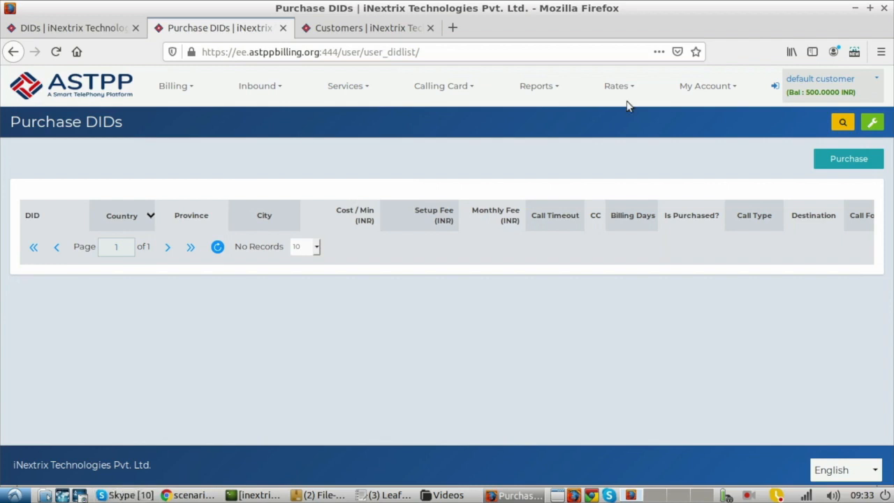
Step: Purchase the available United States DID as the customer, leaving province and city unselected
left_click(865, 164)
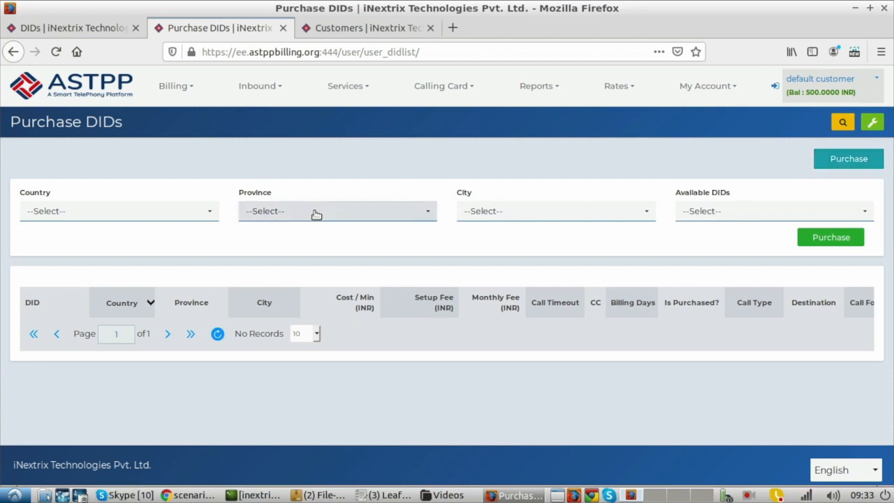
left_click(119, 211)
type("united")
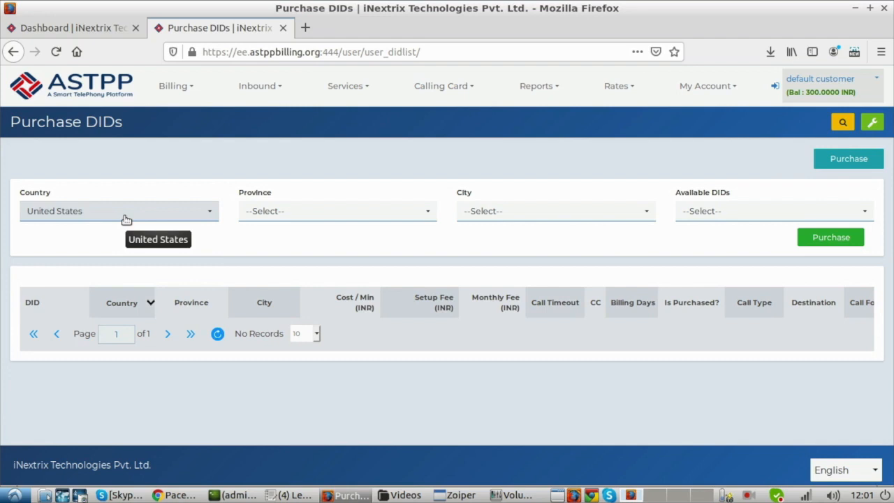
left_click(718, 212)
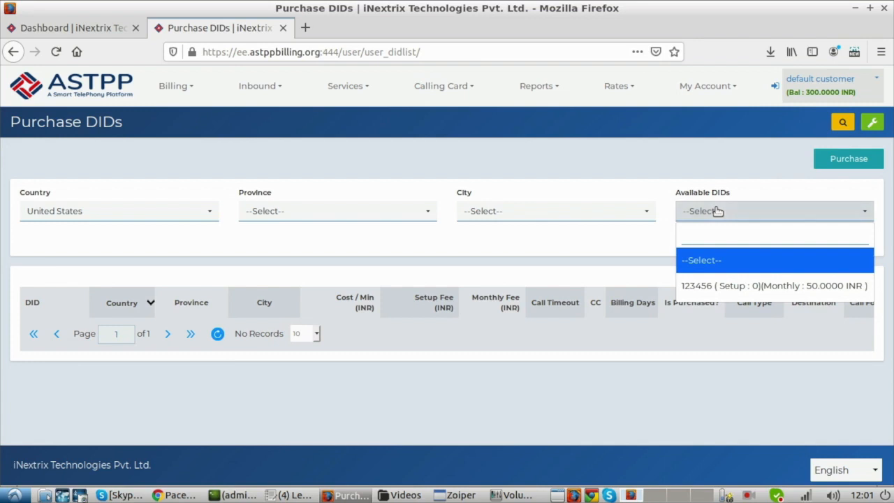
left_click(718, 287)
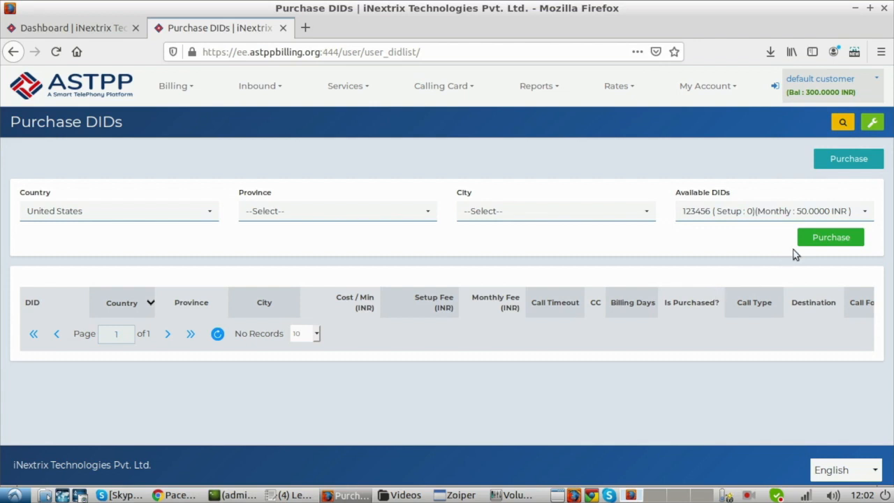
left_click(810, 240)
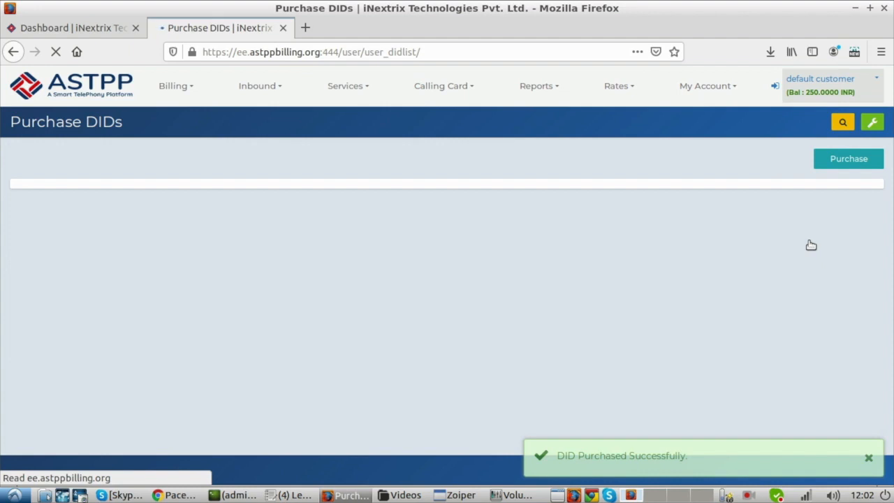
left_click(618, 464)
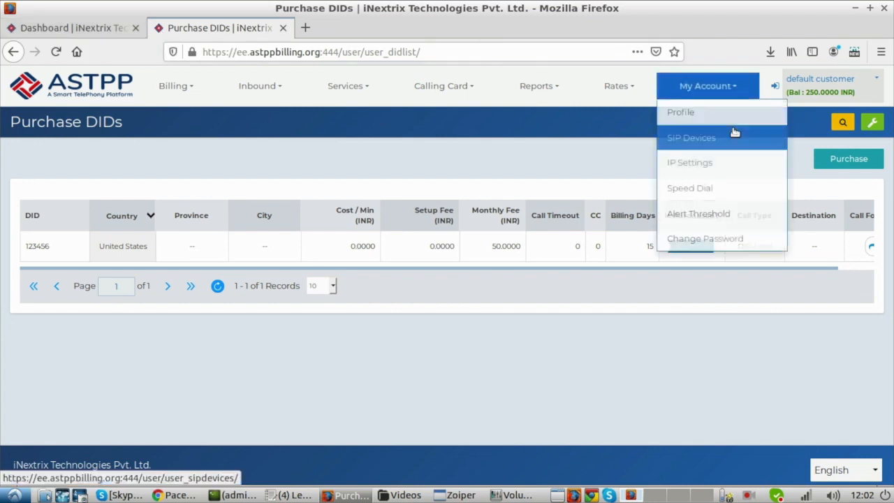
Step: Return to the admin account and release the purchased DID from the customer in the DIDs list
left_click(777, 86)
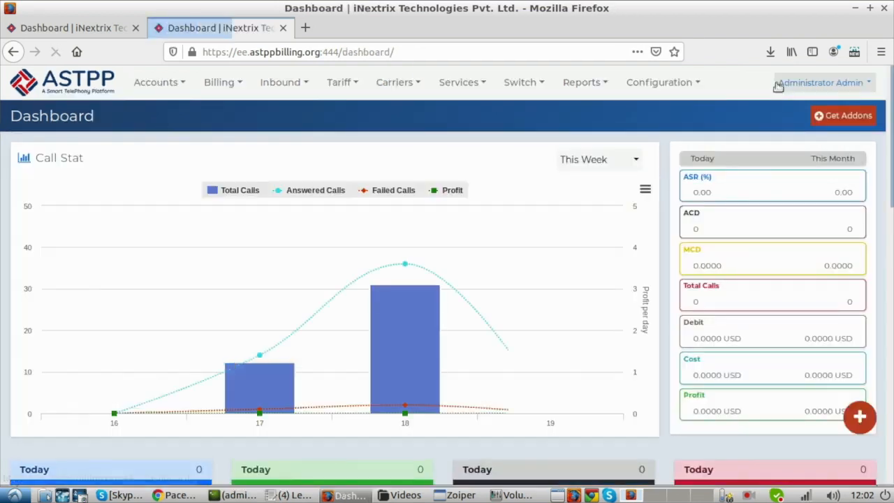
mouse_move(302, 96)
left_click(289, 113)
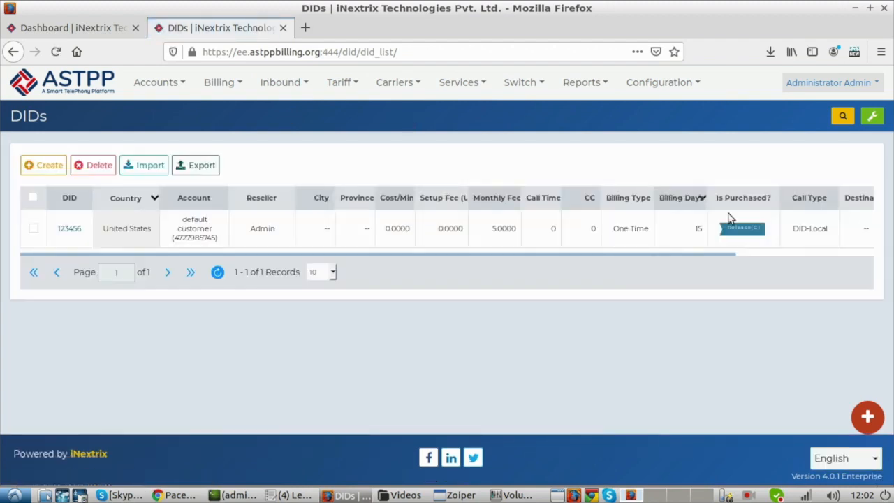
left_click(743, 229)
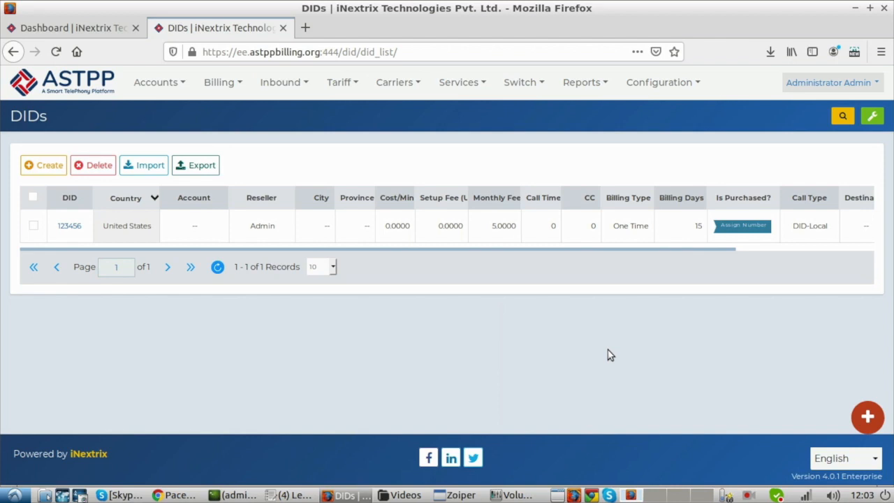
Step: Assign the released DID to the default customer account
left_click(741, 229)
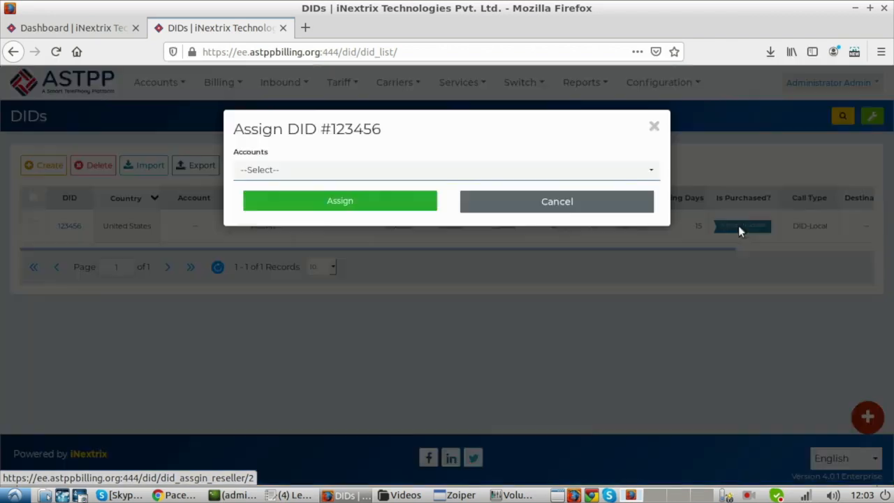
left_click(559, 173)
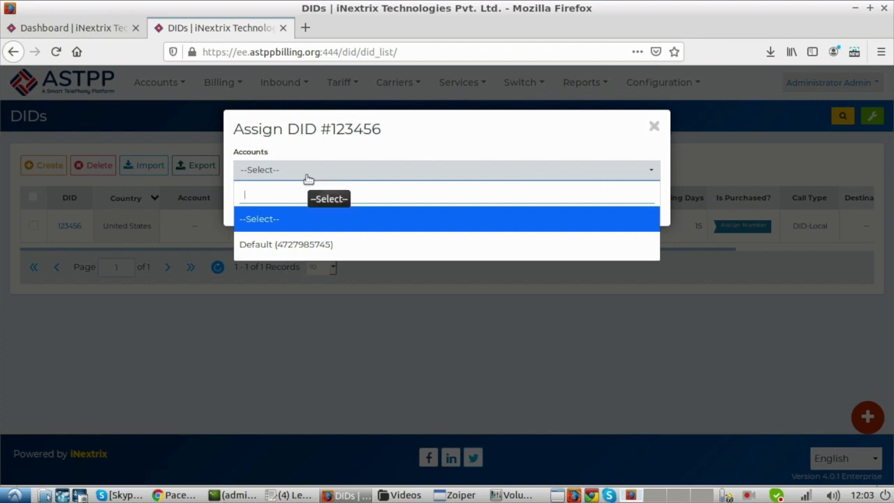
left_click(302, 241)
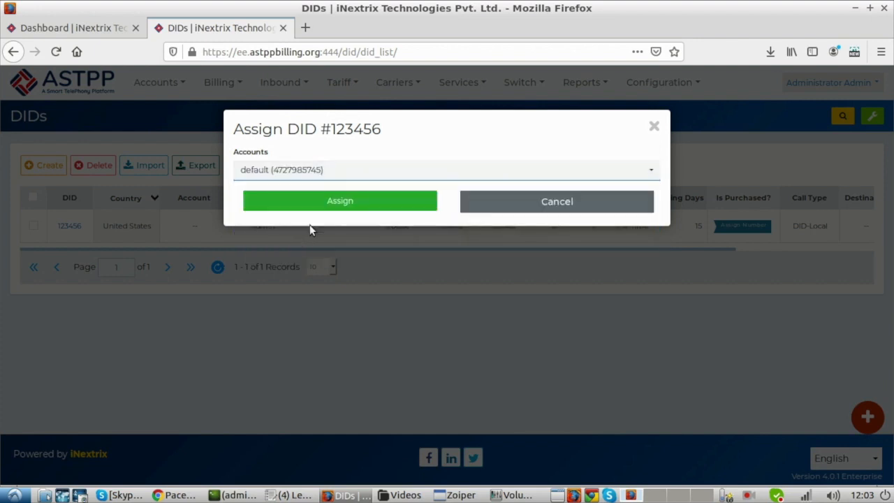
left_click(329, 202)
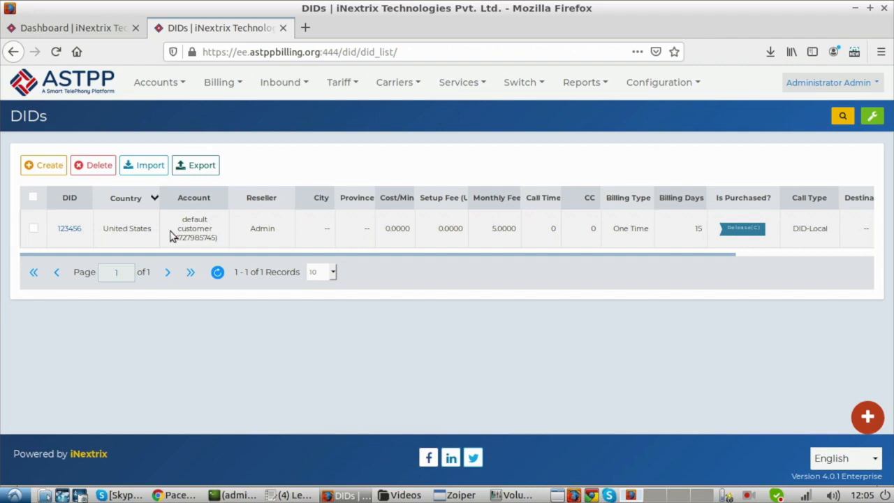
Step: Open the forwarding settings of the assigned DID and review the available call types
left_click_drag(193, 254, 210, 257)
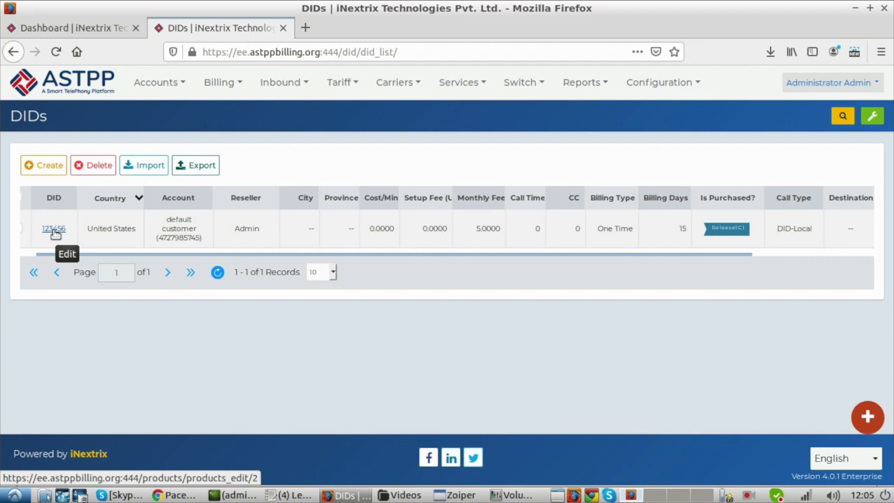
left_click_drag(336, 260, 549, 260)
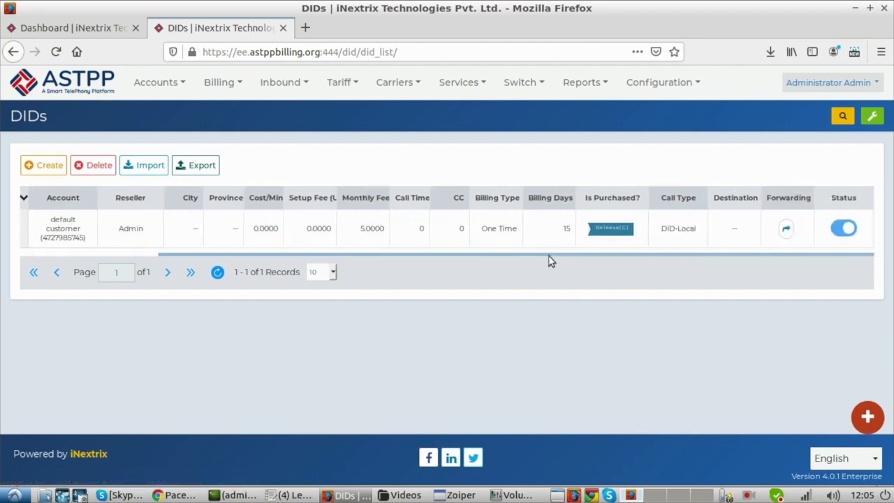
left_click(787, 227)
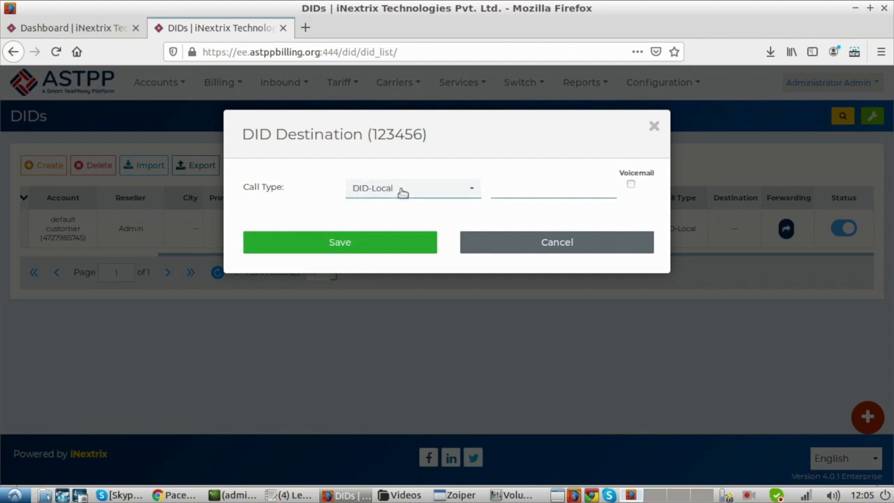
left_click(410, 189)
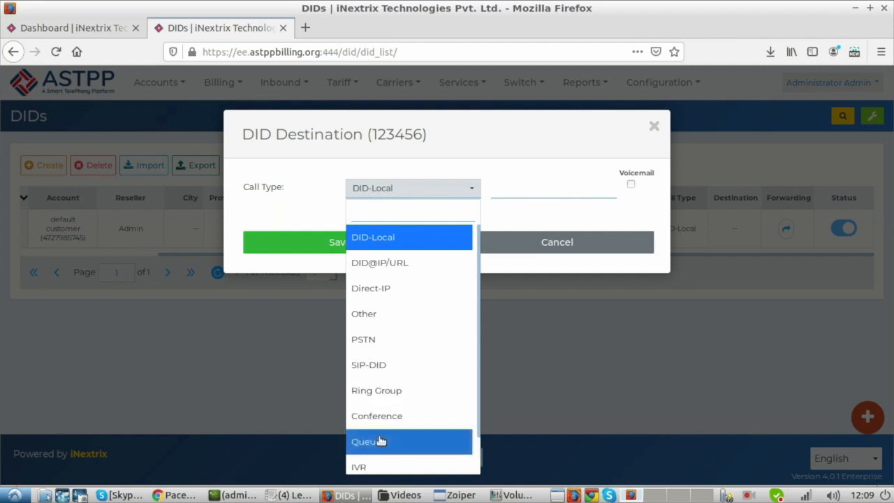
scroll(478, 378, "down", 1)
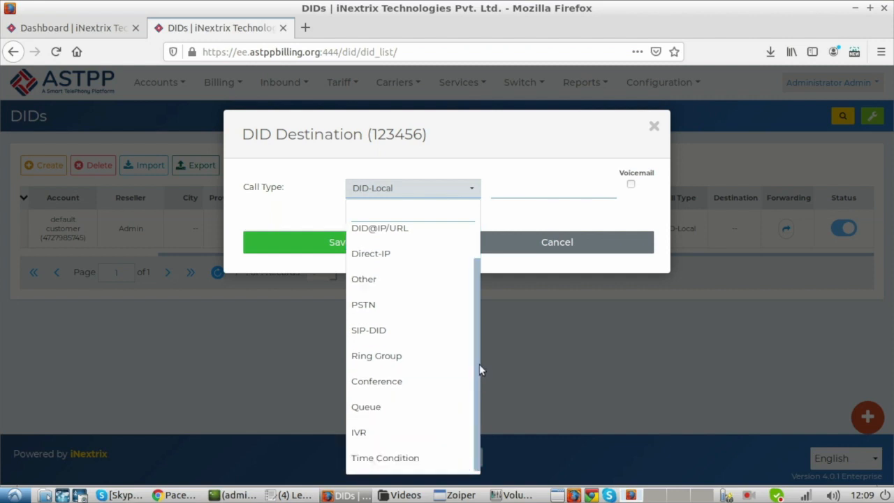
scroll(474, 318, "up", 1)
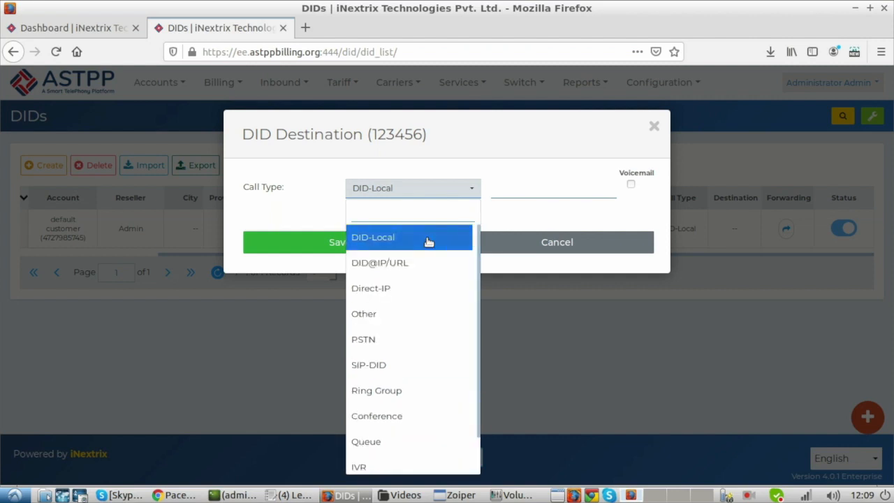
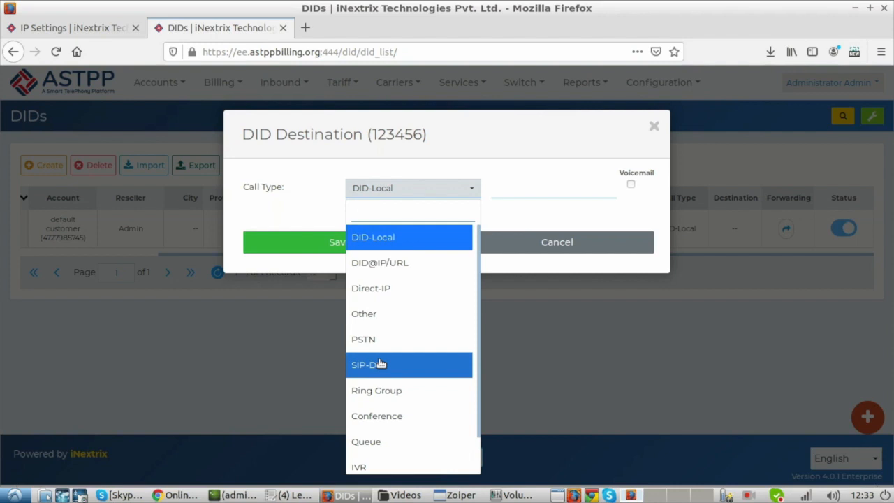
Step: Check the call-type notes in aNotepad, return to ASTPP and set the DID's call type to SIP-DID
key("alt+Tab")
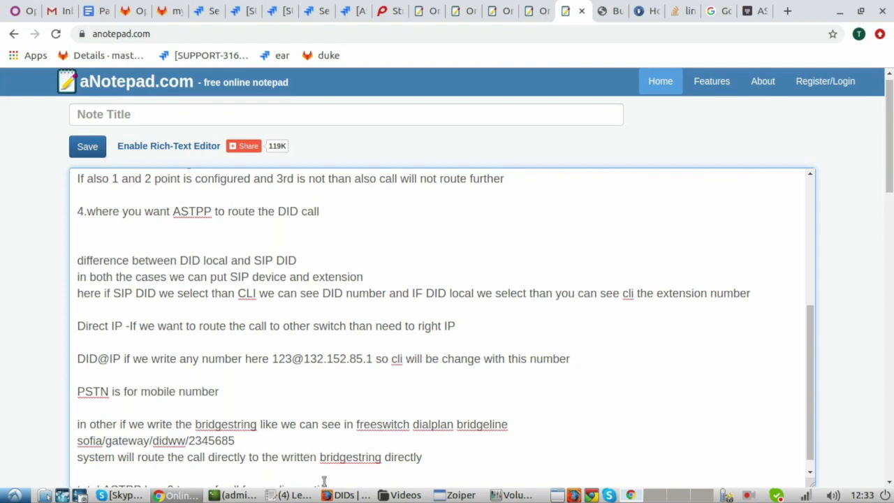
left_click(343, 495)
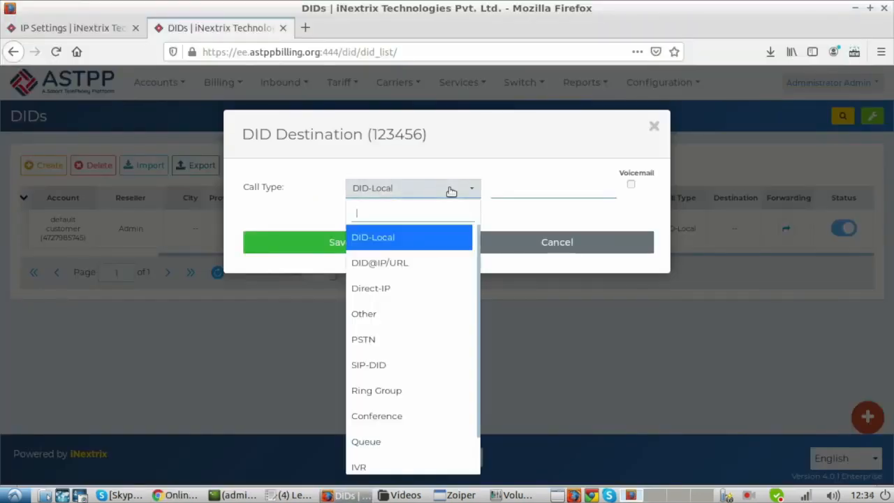
left_click(395, 365)
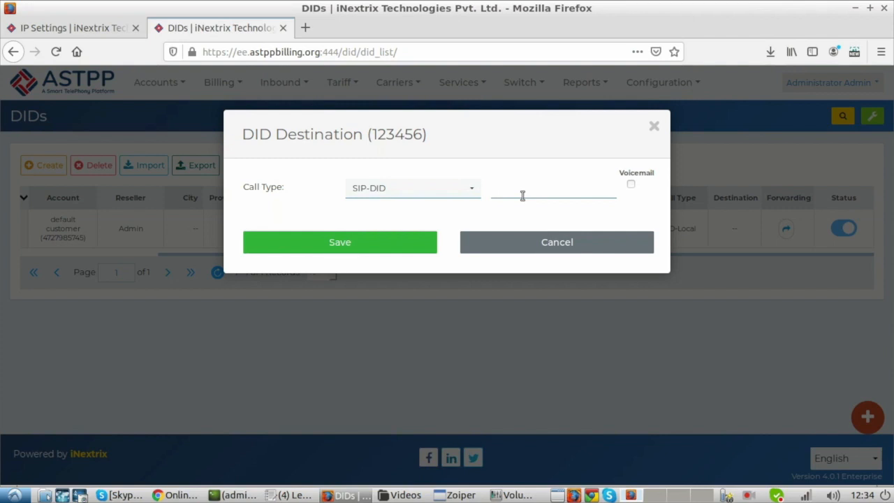
Step: Open the default customer's SIP devices from the customer list and copy the first device's username
left_click(54, 32)
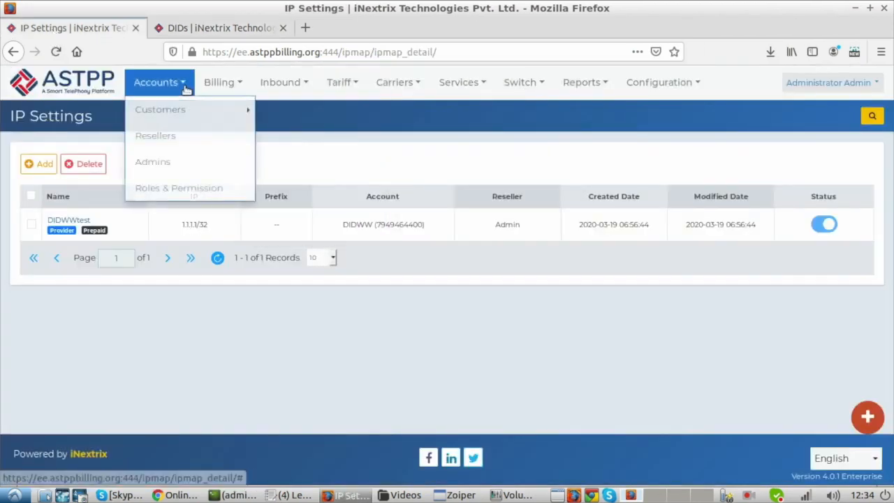
left_click(286, 143)
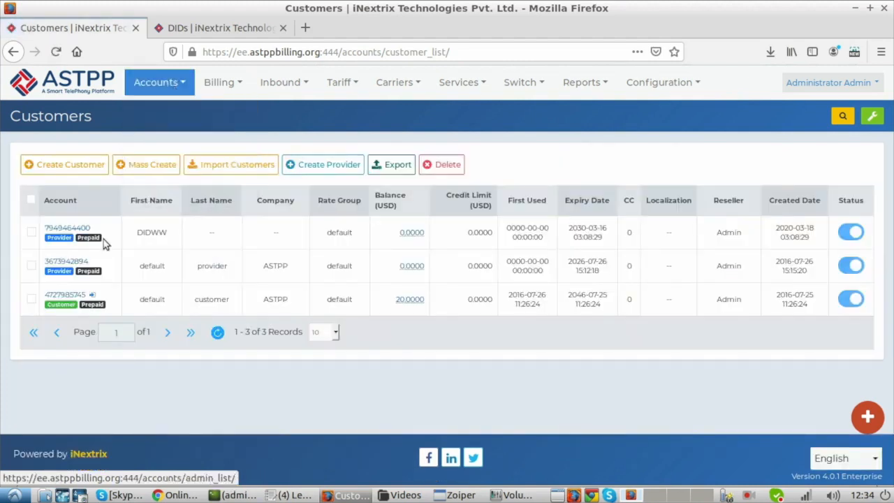
left_click(77, 294)
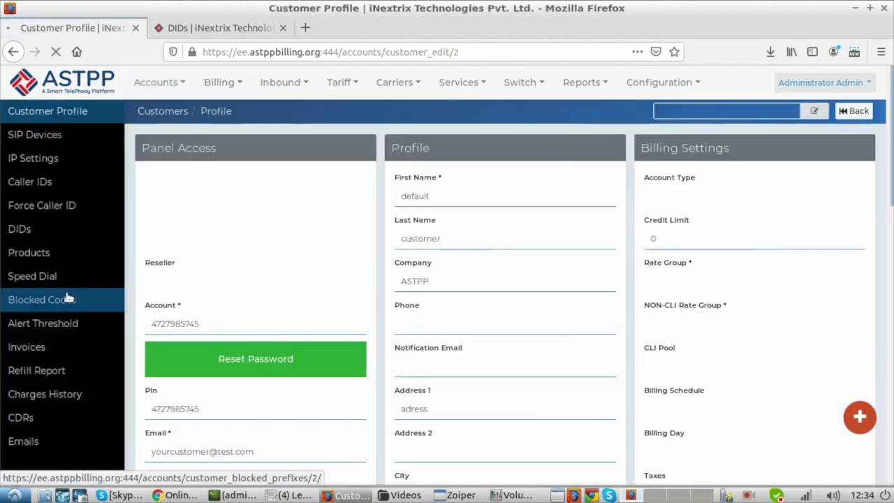
left_click(45, 140)
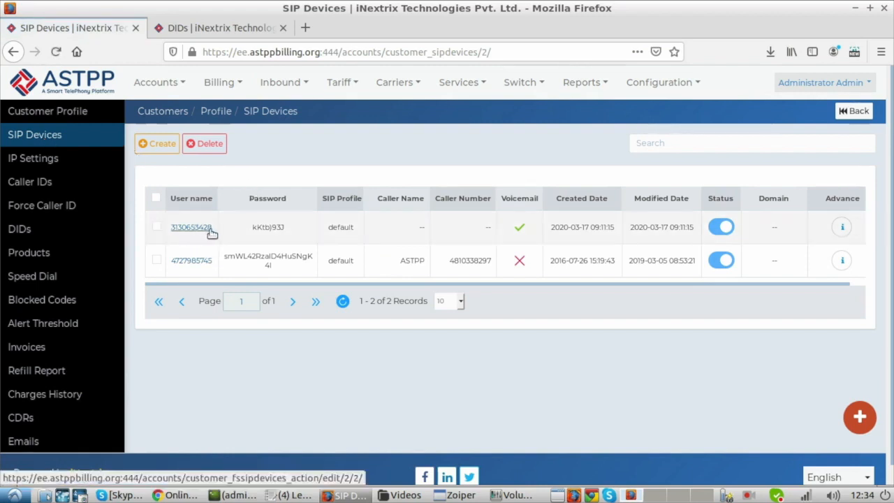
double_click(169, 235)
key("ctrl+c")
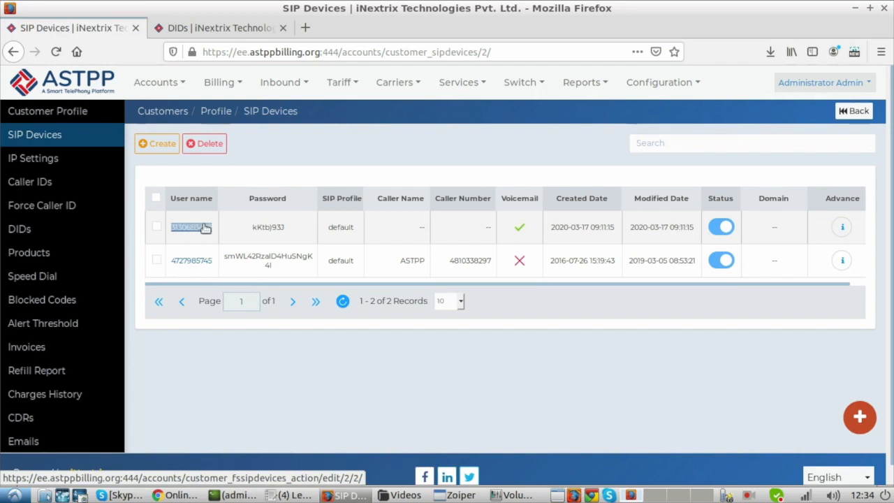
Step: Enter the copied SIP device username as the DID's SIP-DID destination
left_click(255, 37)
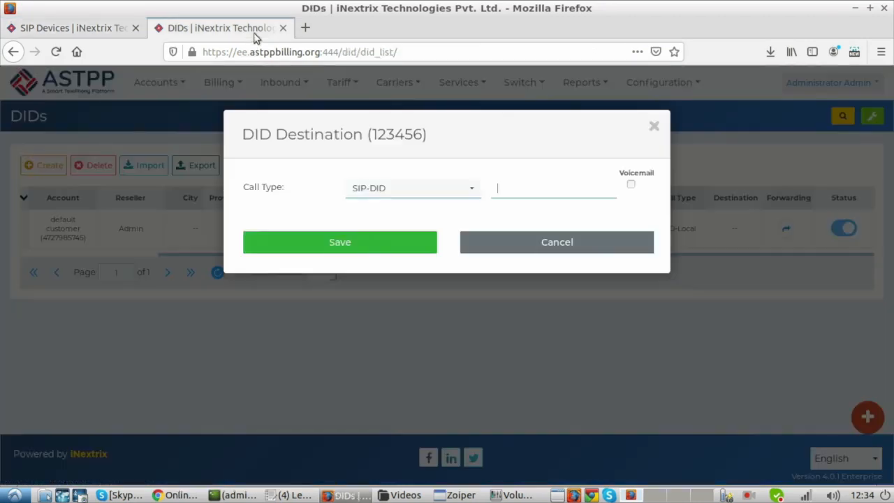
left_click(524, 194)
key("ctrl+v")
Step: Change the call type to DID-Local and enter the same SIP device username as its destination
left_click(386, 193)
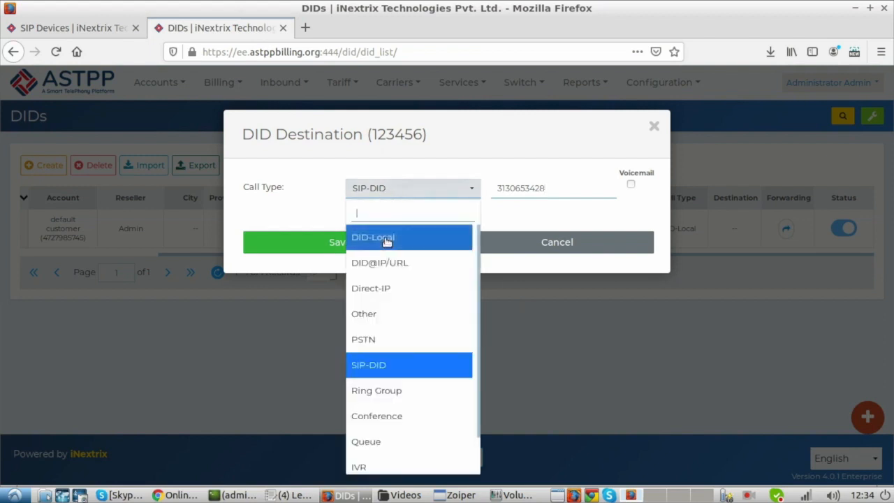
left_click(387, 238)
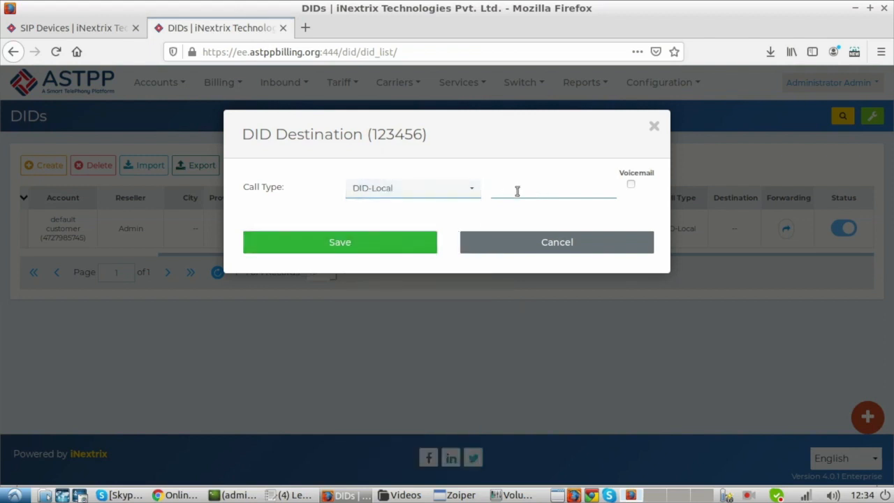
key("ctrl+v")
Step: Consult the call-type notes in aNotepad and set the DID's call type to Direct-IP with destination 1.1.1.1
left_click(174, 495)
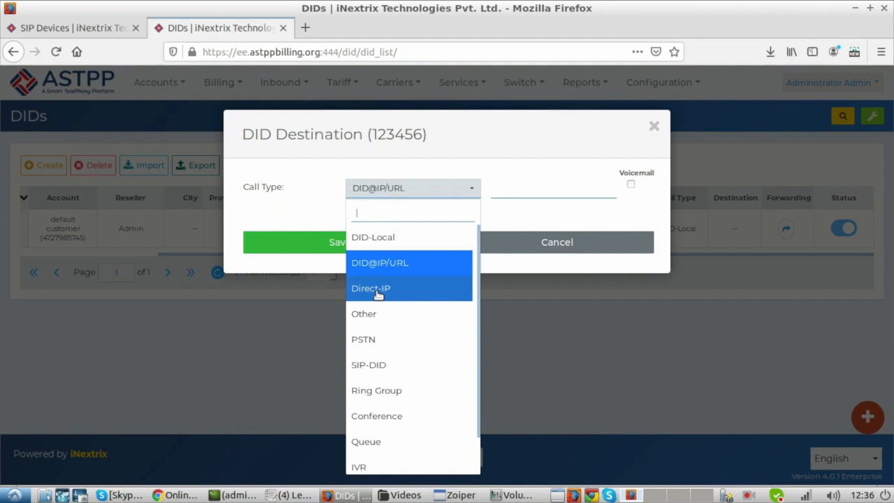
left_click(178, 495)
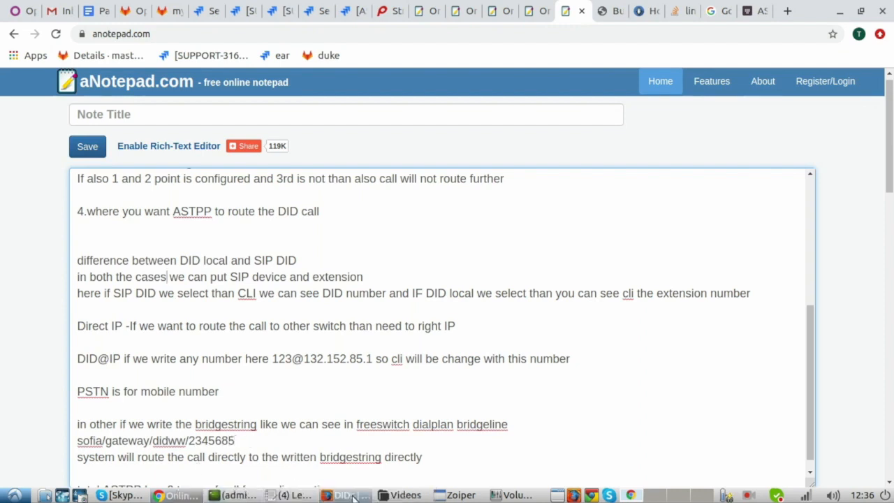
left_click(354, 496)
left_click(380, 290)
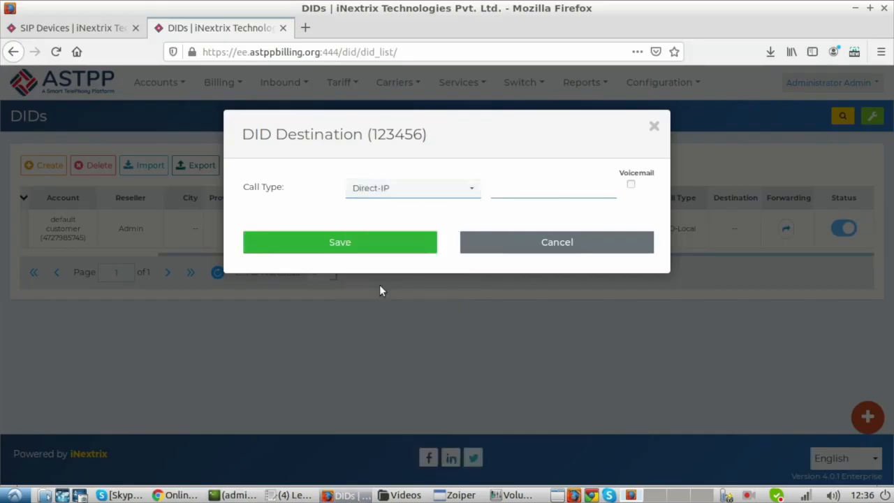
left_click(512, 193)
type("1.1.1.1")
left_click(374, 190)
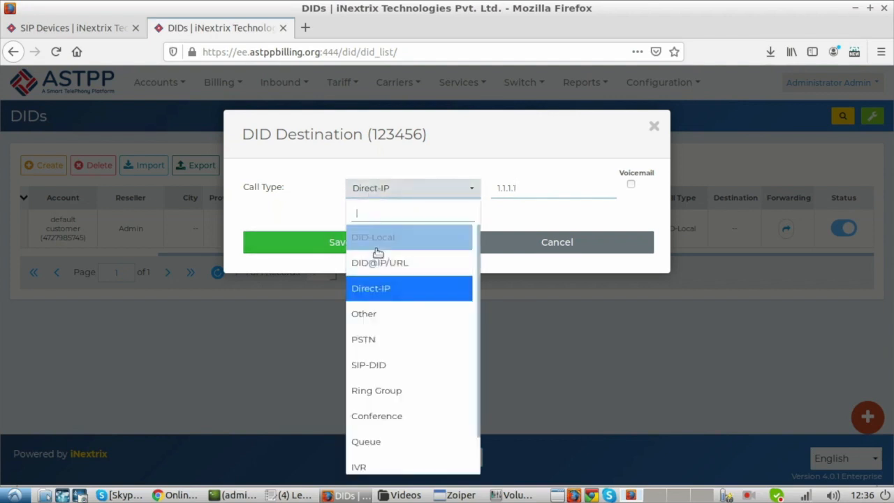
left_click(378, 262)
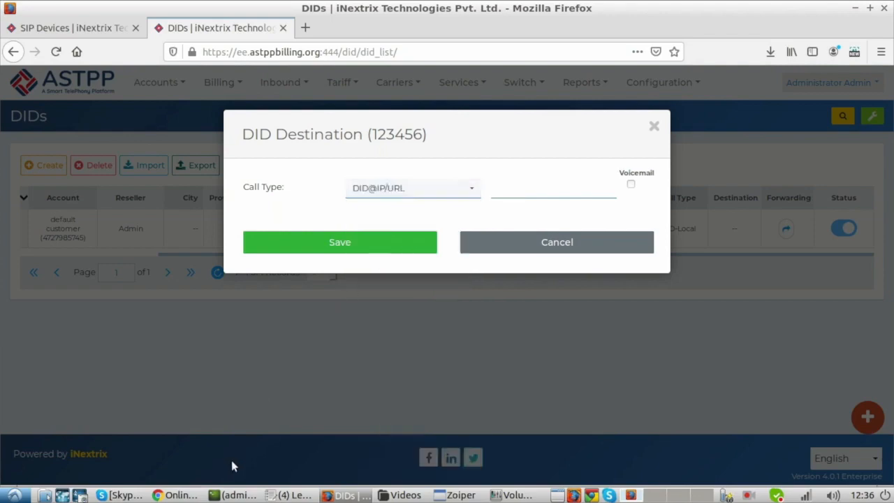
left_click(174, 495)
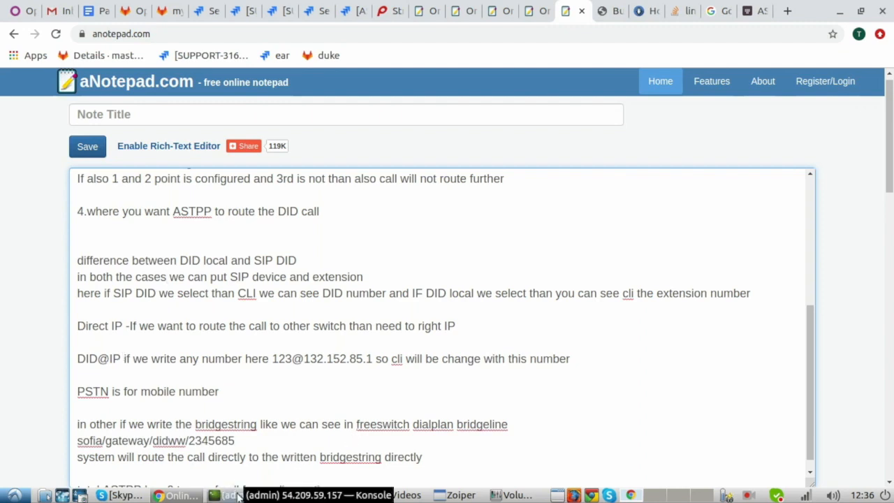
left_click(342, 495)
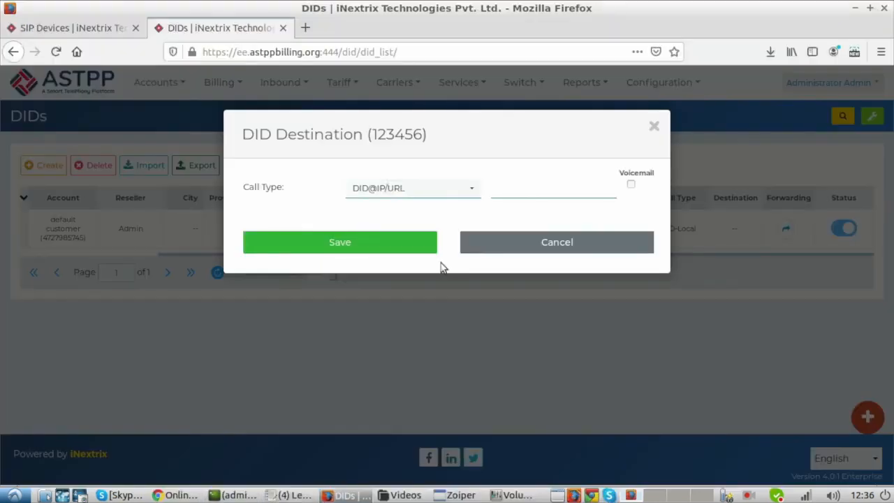
type("123")
type("4")
type("1.1")
type(".1.1")
left_click(175, 496)
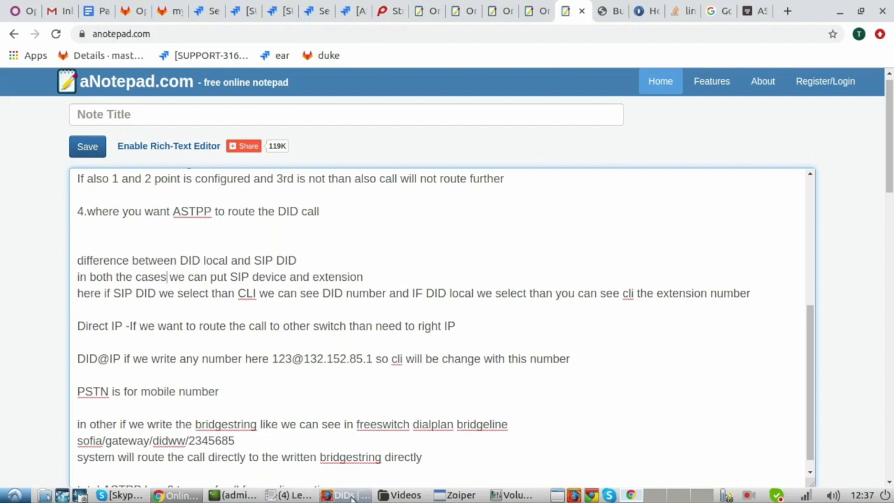
left_click(348, 495)
left_click_drag(513, 187, 495, 188)
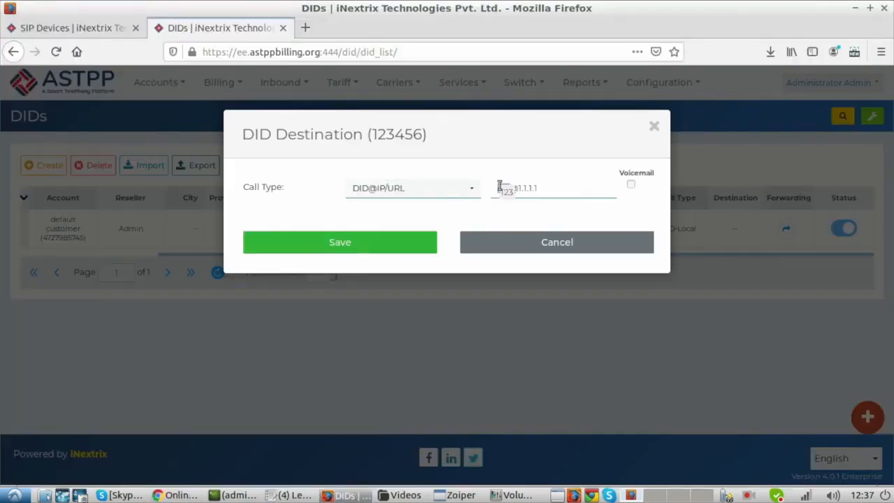
left_click(500, 187)
key("Delete")
key("Delete")
key("Delete")
type("19547")
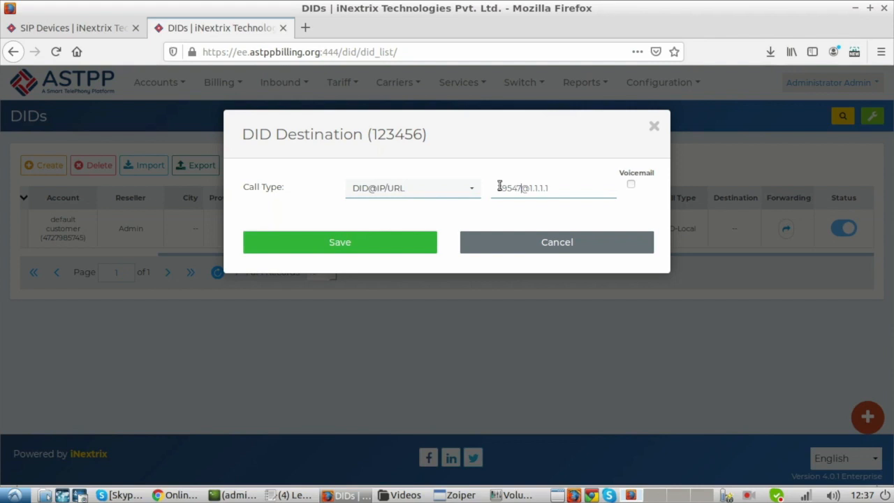
Step: Switch the call type back to Direct-IP and enter only the IP 1.1.1.1 as the destination
left_click(424, 190)
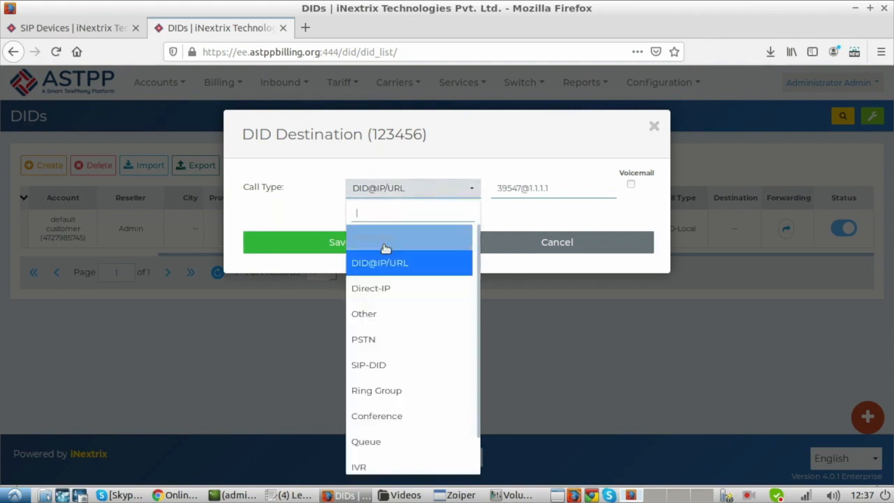
left_click(376, 287)
left_click(532, 186)
type("1.1")
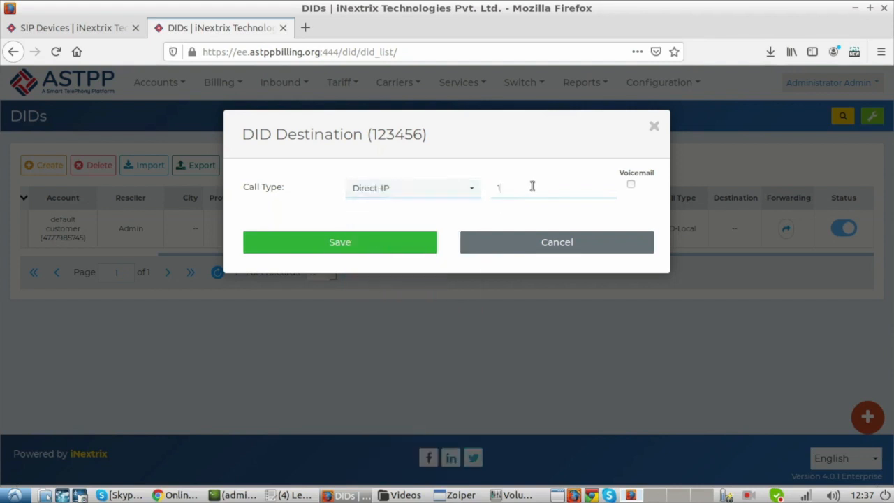
type(".1.1")
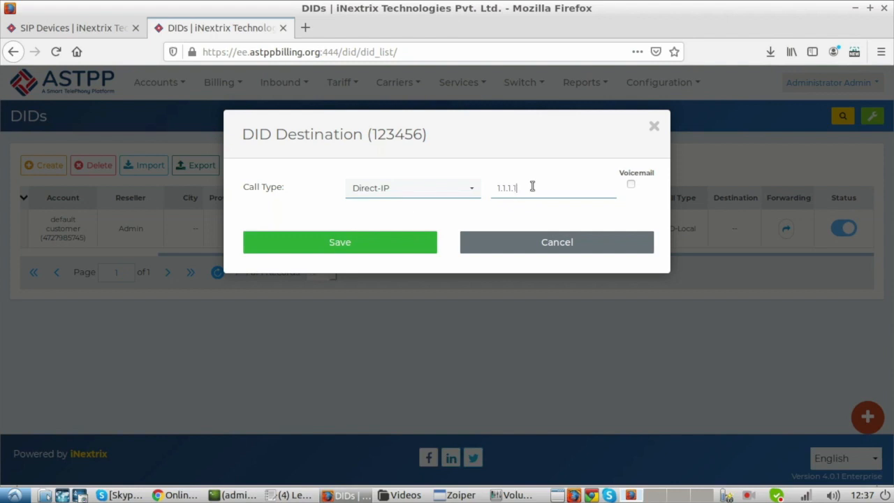
Step: Switch the call type through DID@IP/URL to PSTN, leaving the destination empty, and check the call-type notes
left_click(434, 197)
left_click(385, 264)
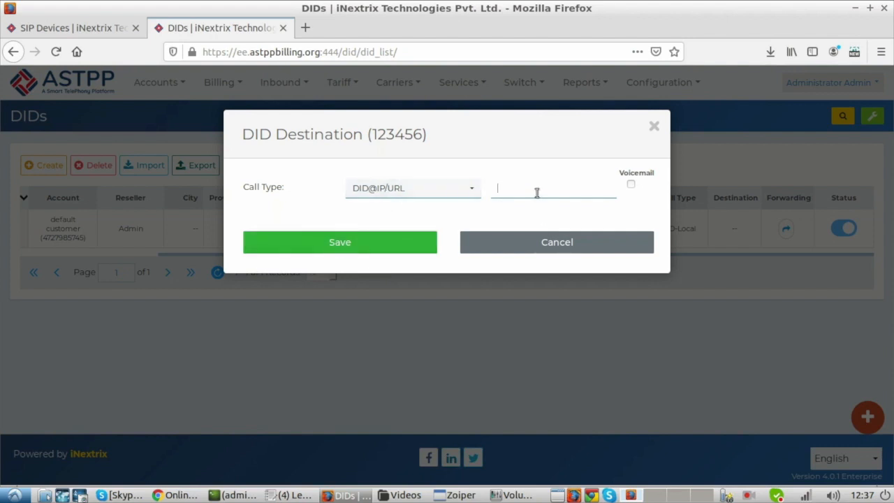
left_click(447, 197)
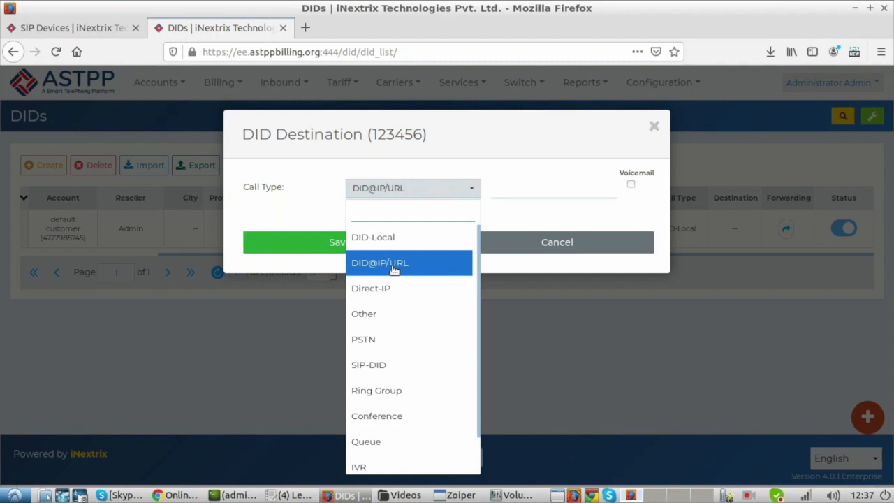
left_click(370, 339)
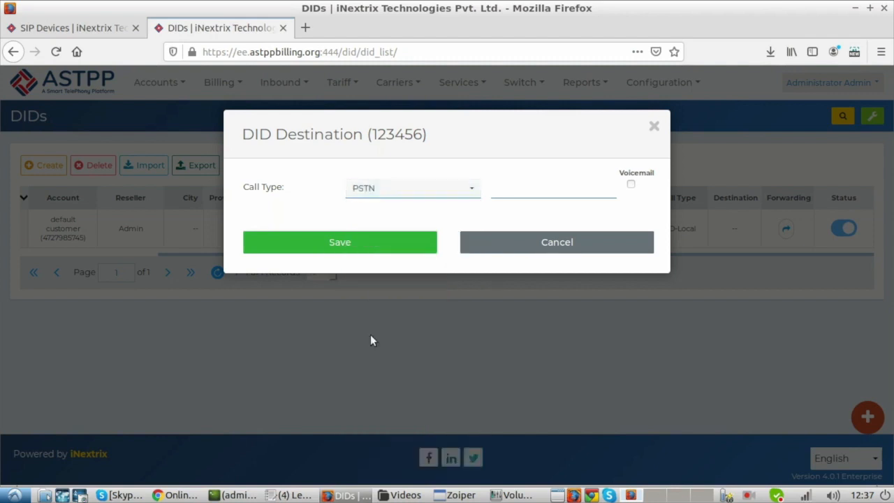
left_click(510, 193)
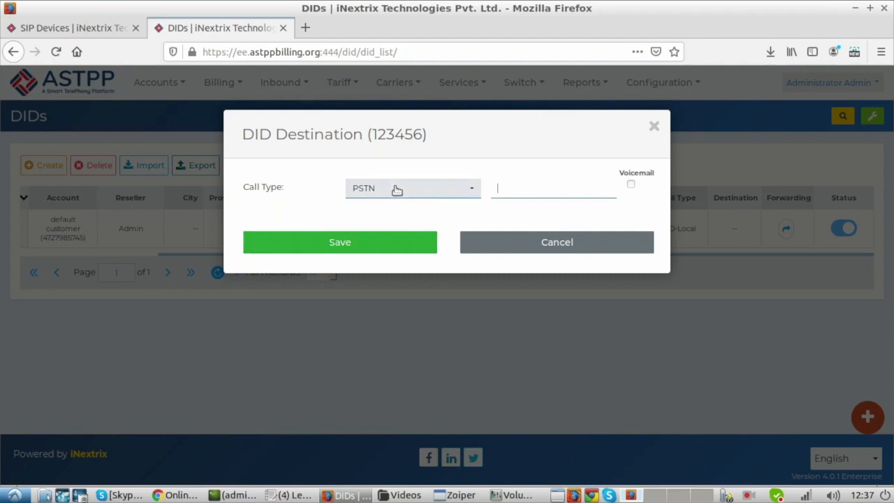
left_click(176, 495)
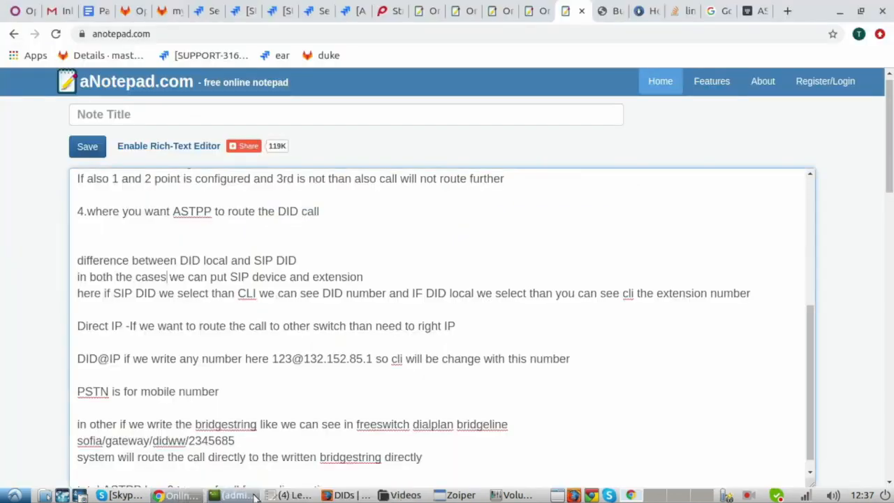
left_click(339, 494)
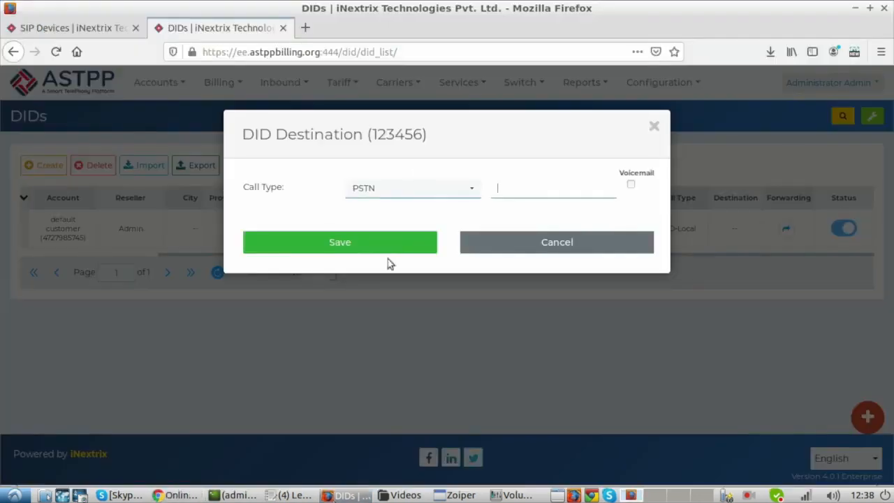
Step: Set the call type to Other, check its bridge-string format in the notes, and begin the destination with sofia/gateway/
left_click(415, 187)
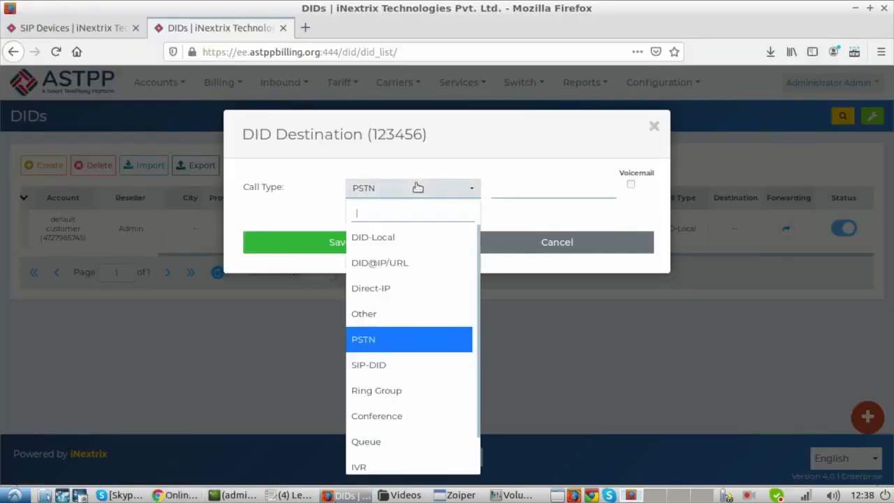
left_click(375, 314)
left_click(180, 497)
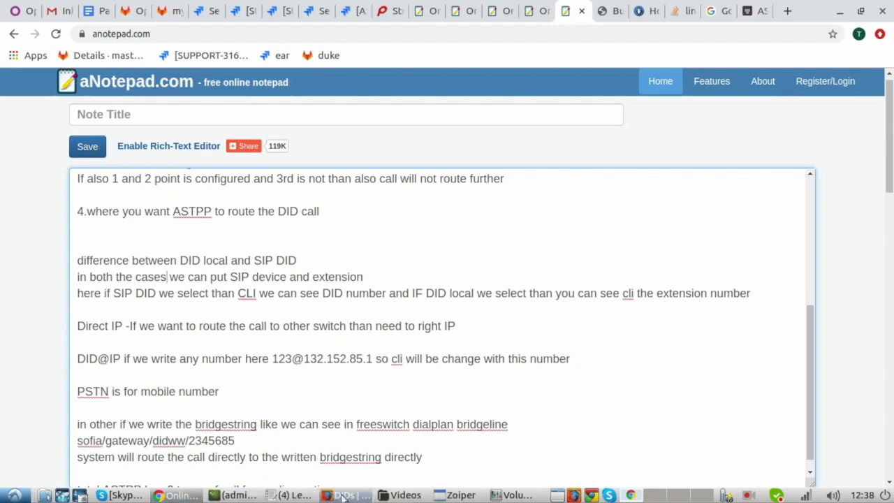
left_click(343, 495)
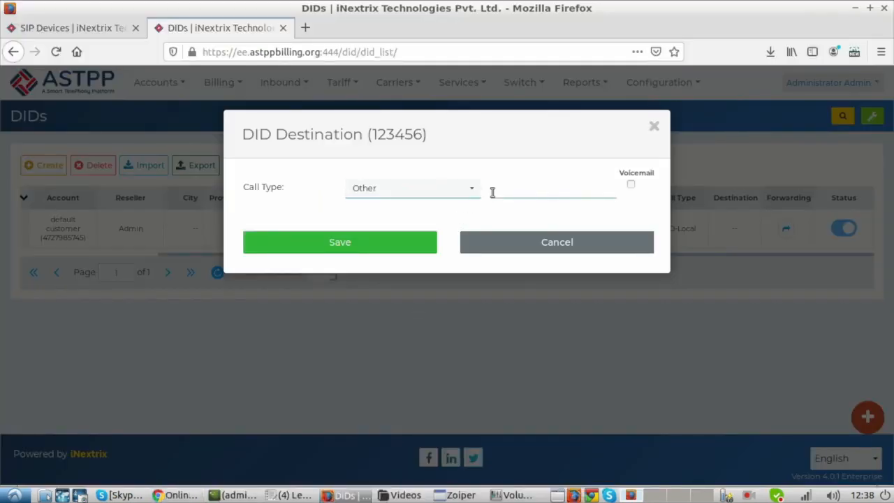
type("sofia/gateway/")
Step: Complete the destination as sofia/gateway/Test/2548689, consulting the notes in the online notepad, and save the DID destination
left_click(178, 495)
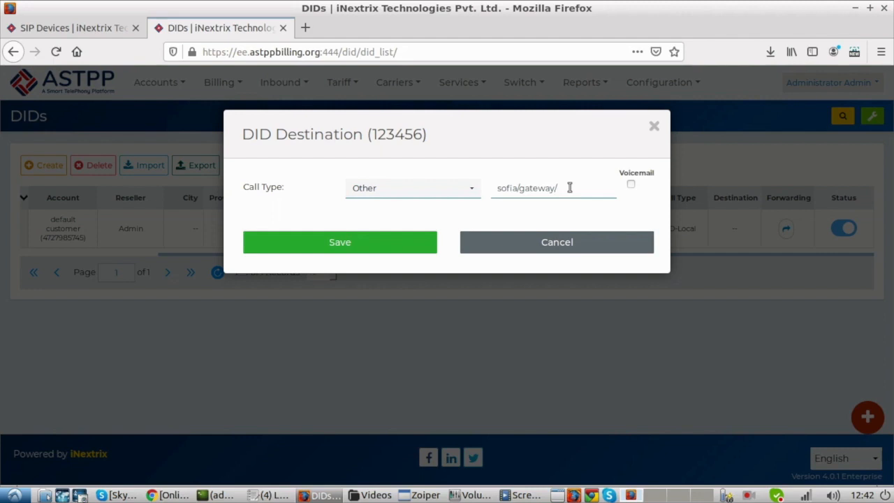
type("Test/2548689")
left_click(173, 497)
left_click(173, 497)
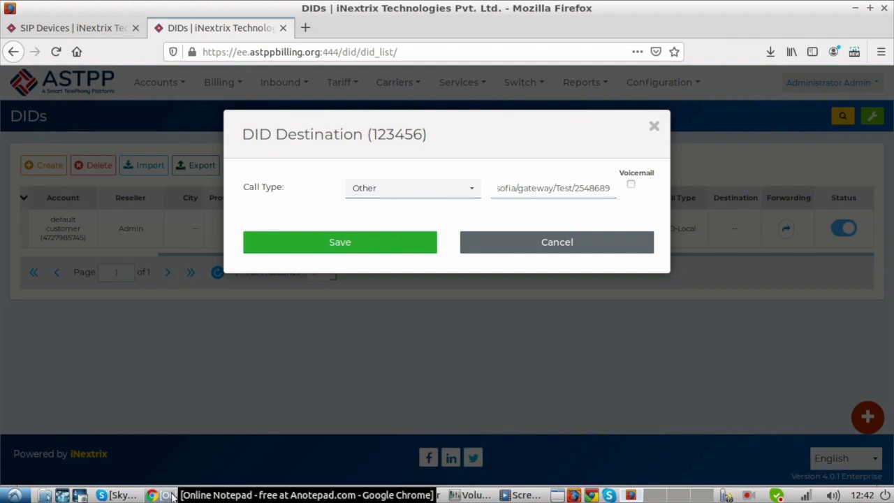
left_click(321, 254)
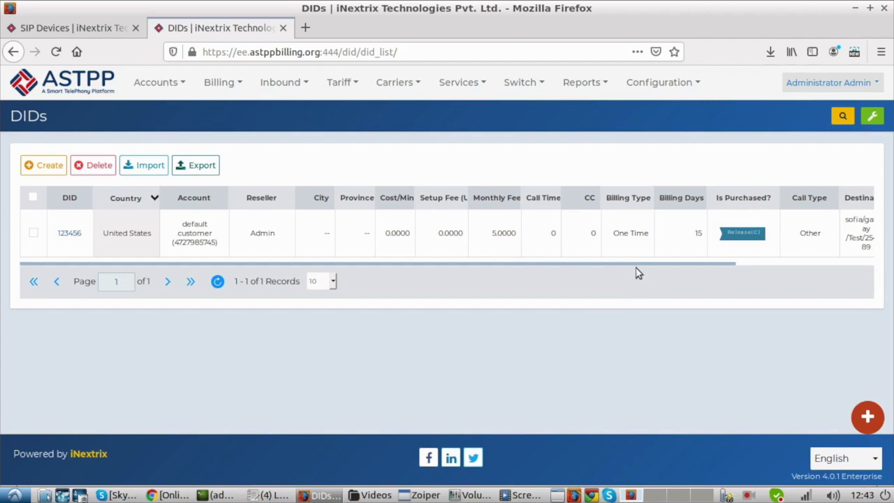
Step: Reopen the forwarding settings of DID 123456 and review the available call types without changing the selection
left_click_drag(636, 269, 807, 269)
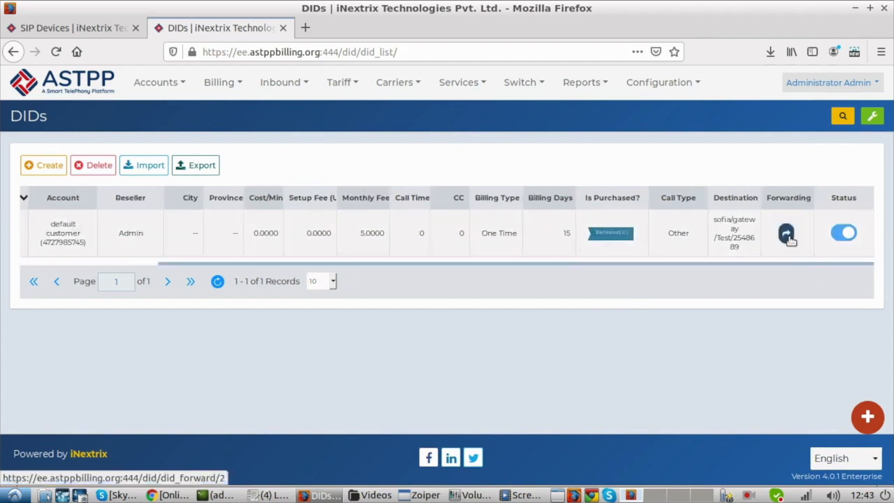
left_click(787, 234)
left_click(471, 191)
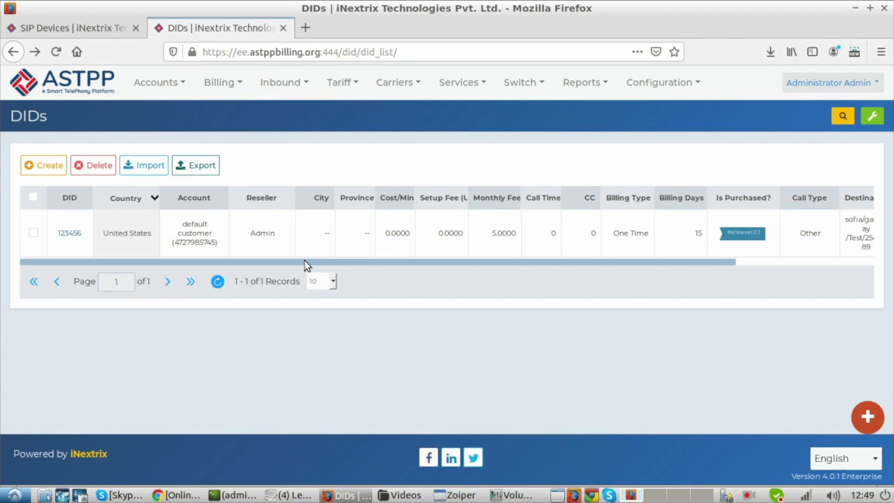
left_click_drag(304, 264, 582, 254)
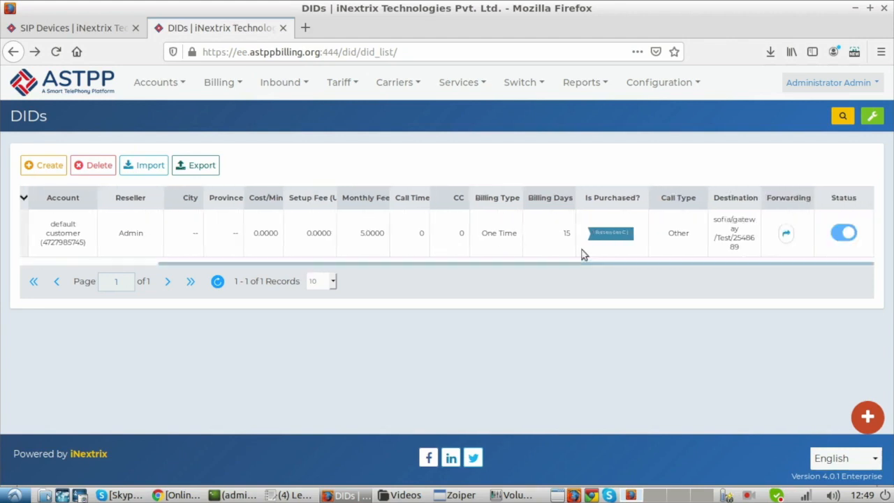
left_click(787, 234)
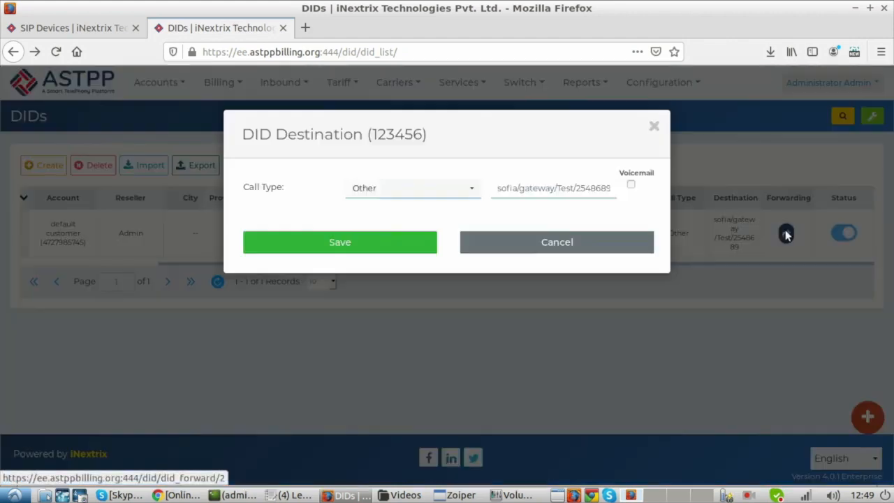
left_click(413, 188)
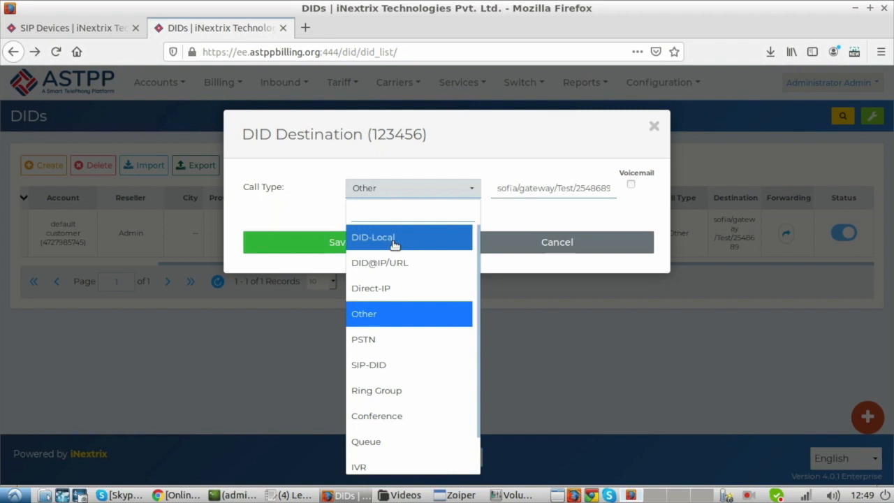
left_click(458, 173)
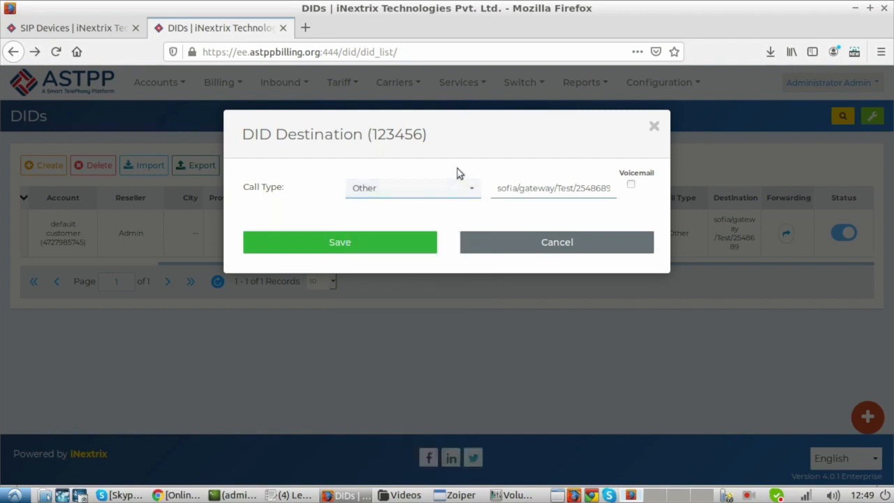